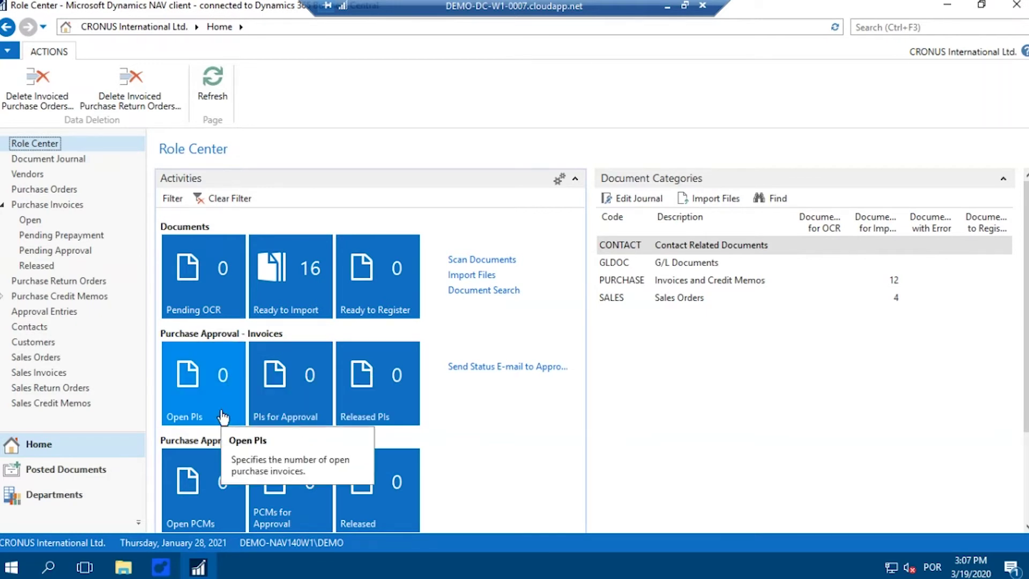
Step: Select the PURCHASE document category and view its source files in the PURCHASE folder in File Explorer
scroll(534, 412, "down", 2)
scroll(533, 400, "up", 2)
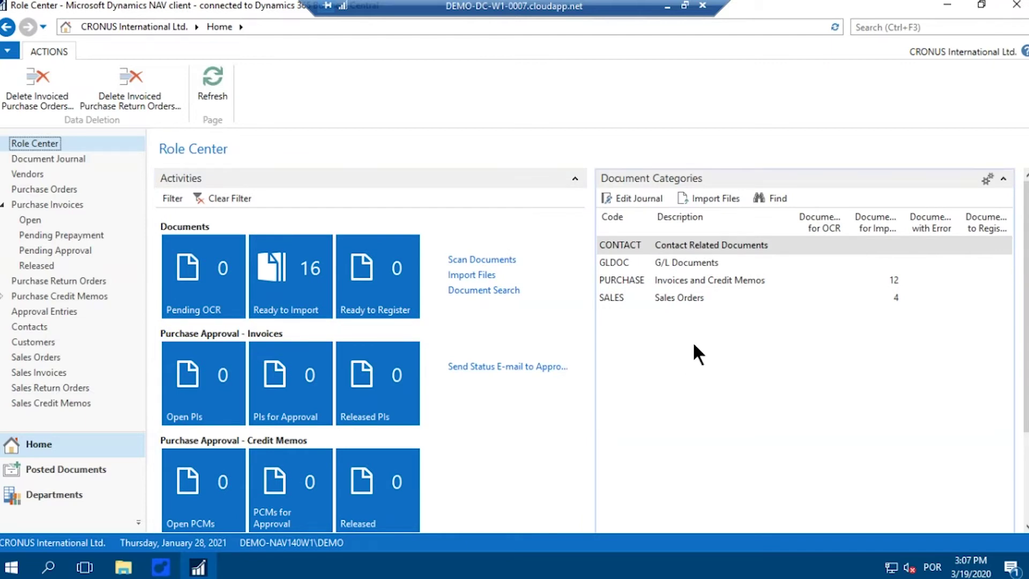
left_click(700, 279)
scroll(700, 280, "down", 1)
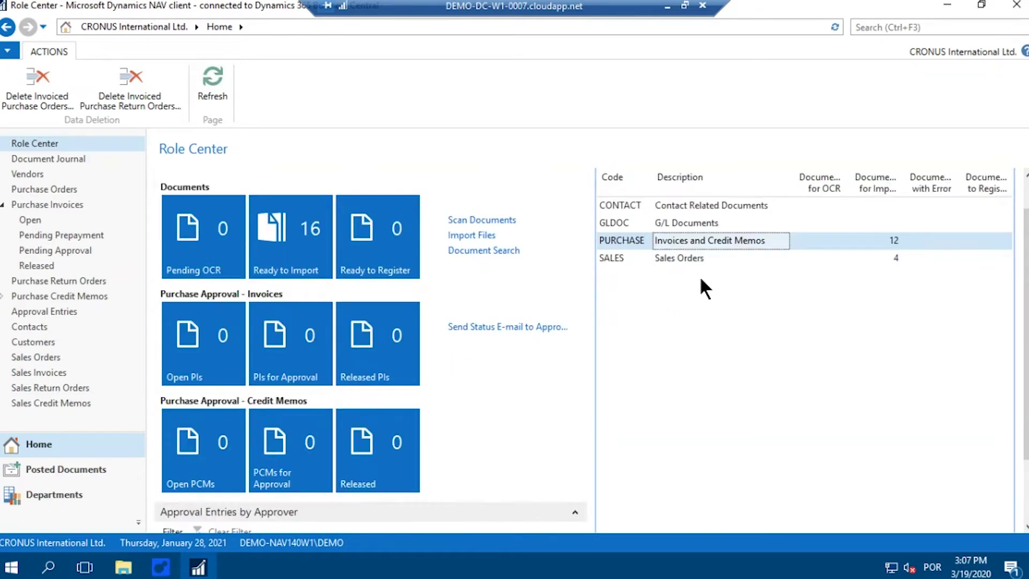
scroll(699, 275, "up", 1)
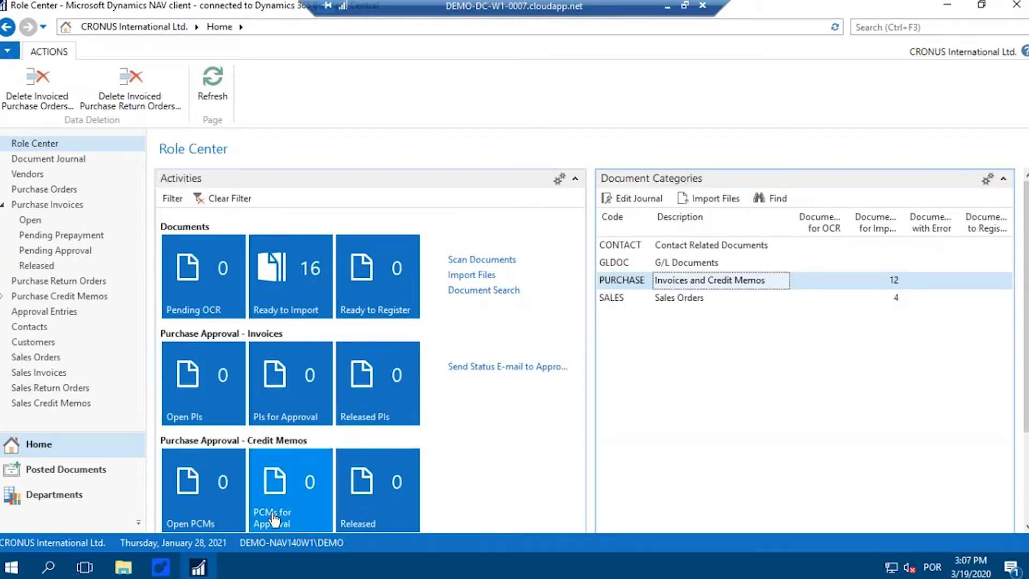
left_click(123, 567)
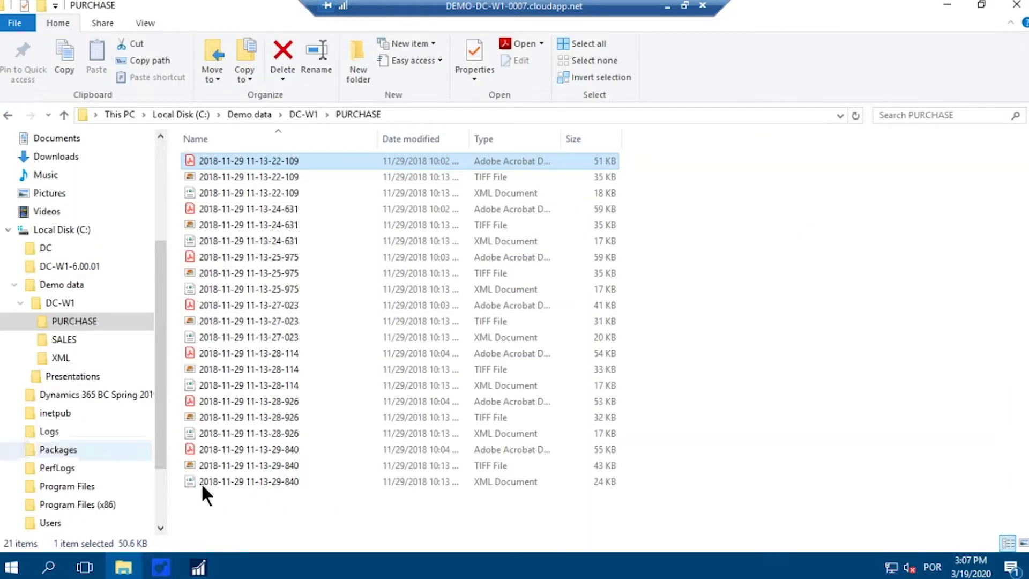
left_click(945, 6)
Step: Import the document files that are ready to import
scroll(1013, 268, "up", 1)
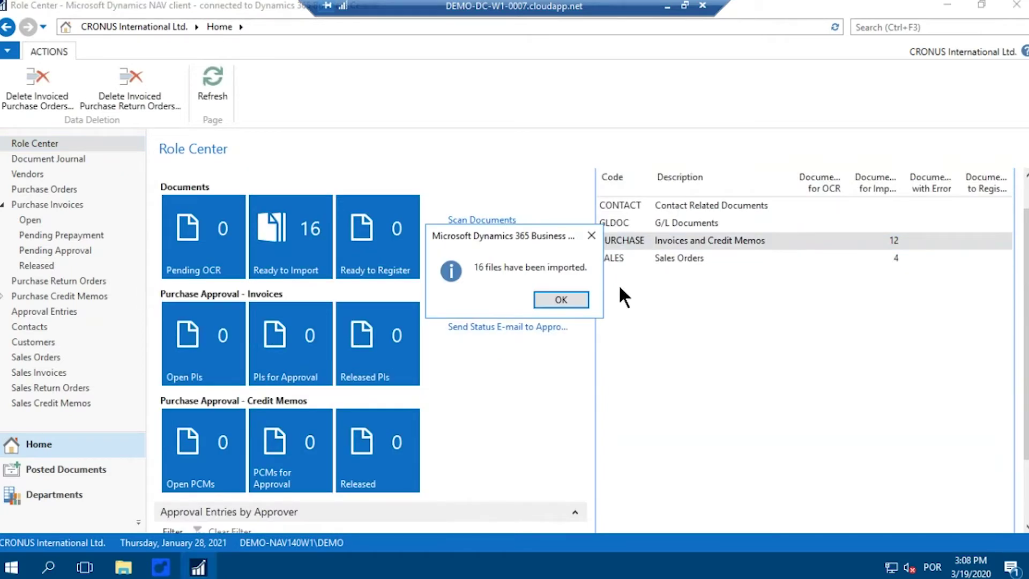
left_click(566, 298)
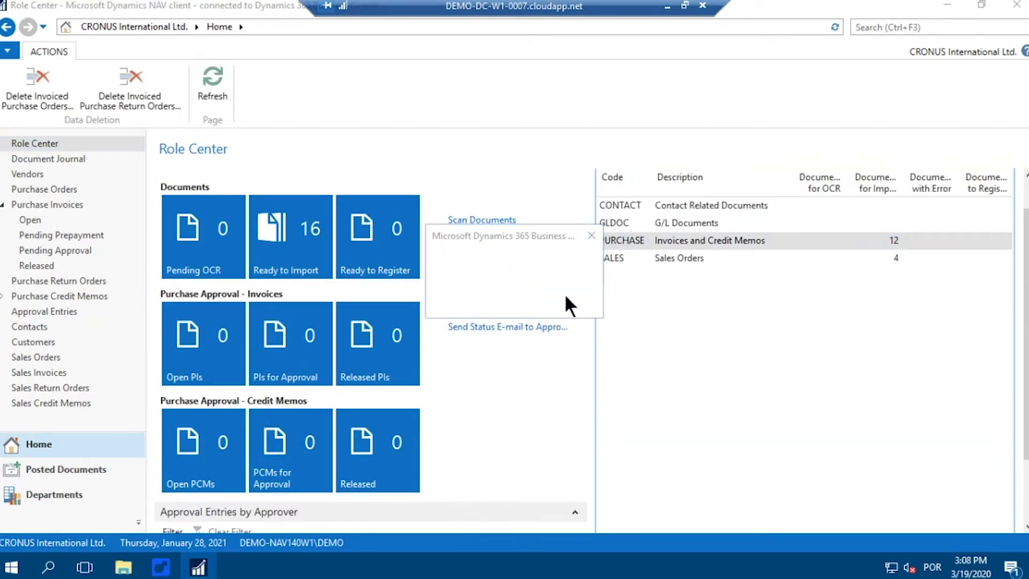
scroll(1023, 292, "up", 1)
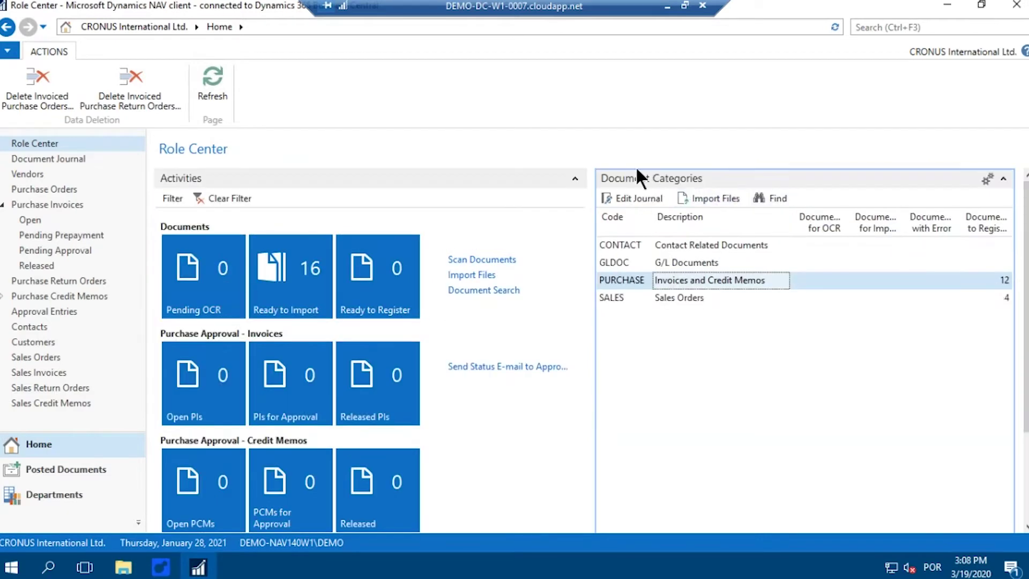
Step: Open the document journal for the PURCHASE category and look through the open documents in its list
left_click(627, 197)
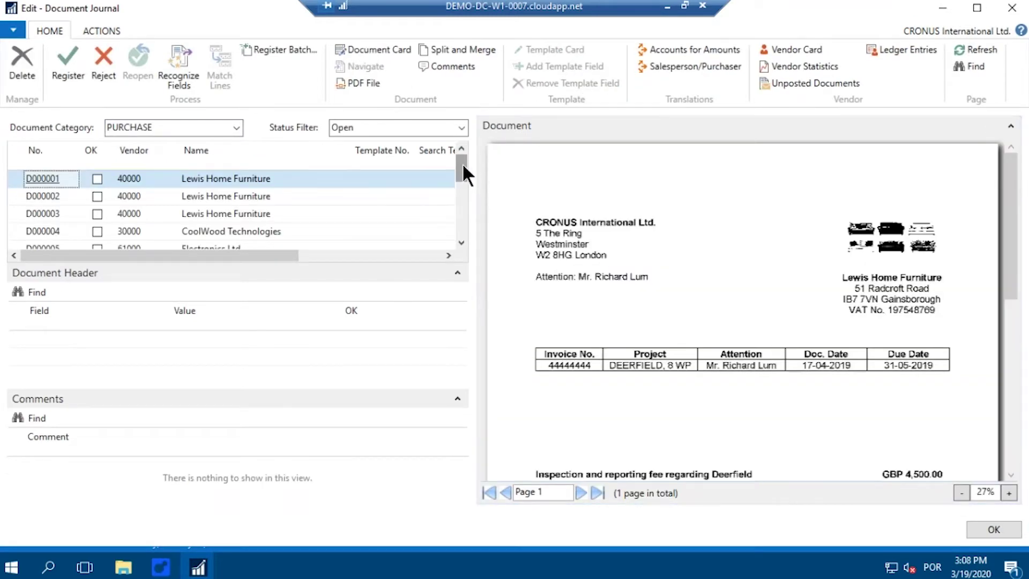
left_click_drag(460, 166, 457, 172)
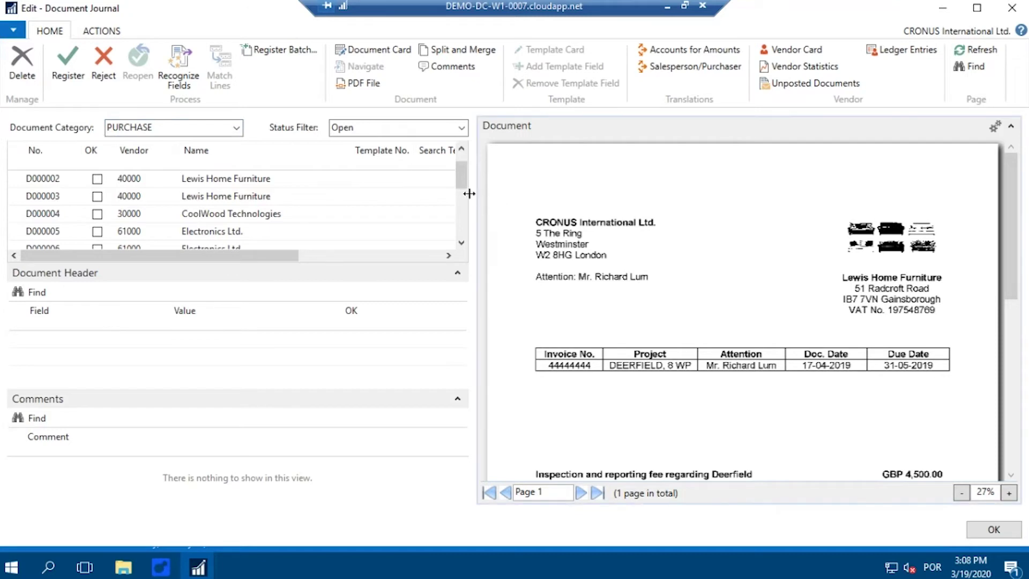
left_click(461, 243)
left_click(461, 243)
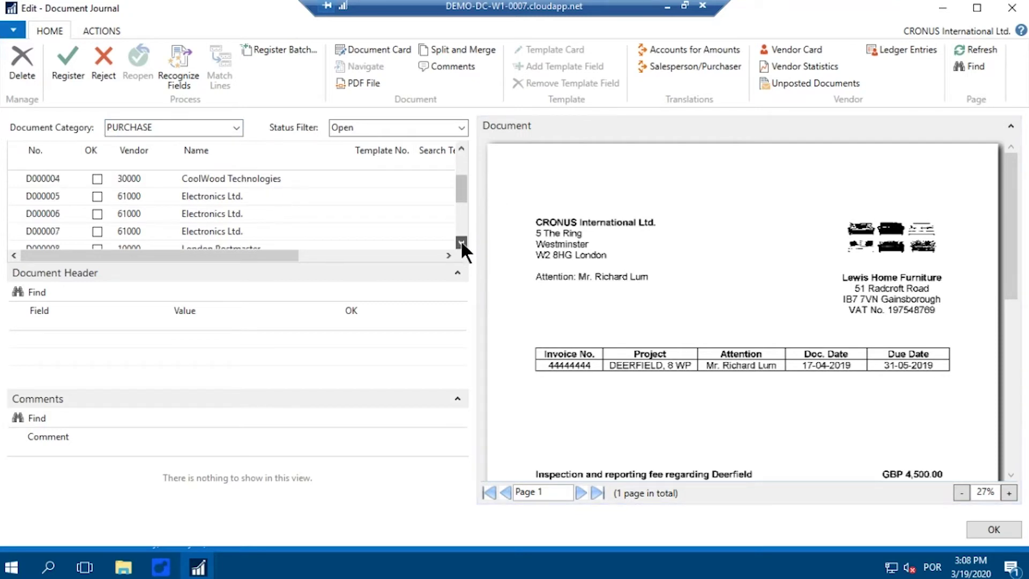
left_click_drag(462, 187, 465, 166)
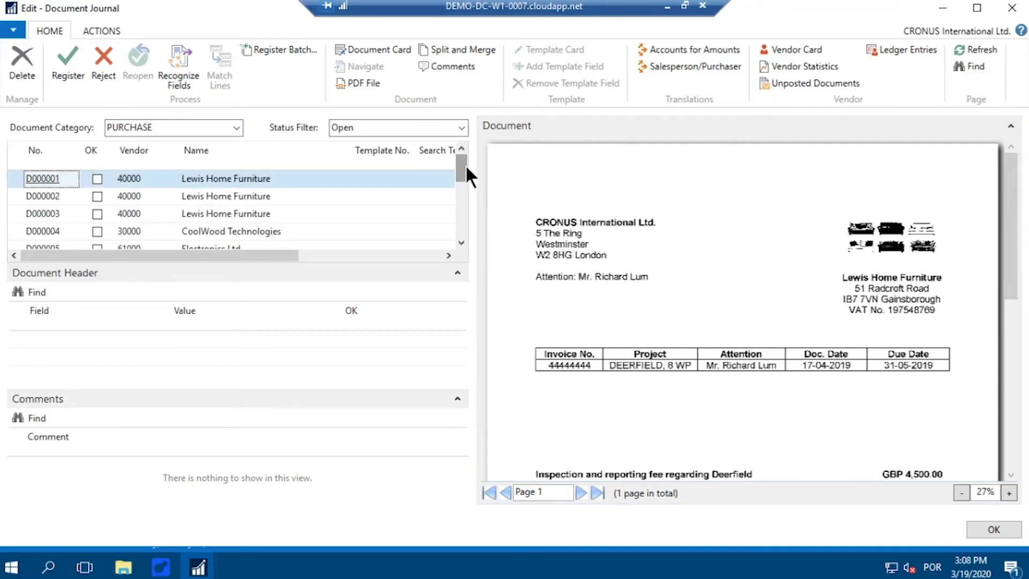
left_click(461, 242)
left_click(461, 243)
left_click(461, 242)
left_click(460, 242)
left_click(461, 242)
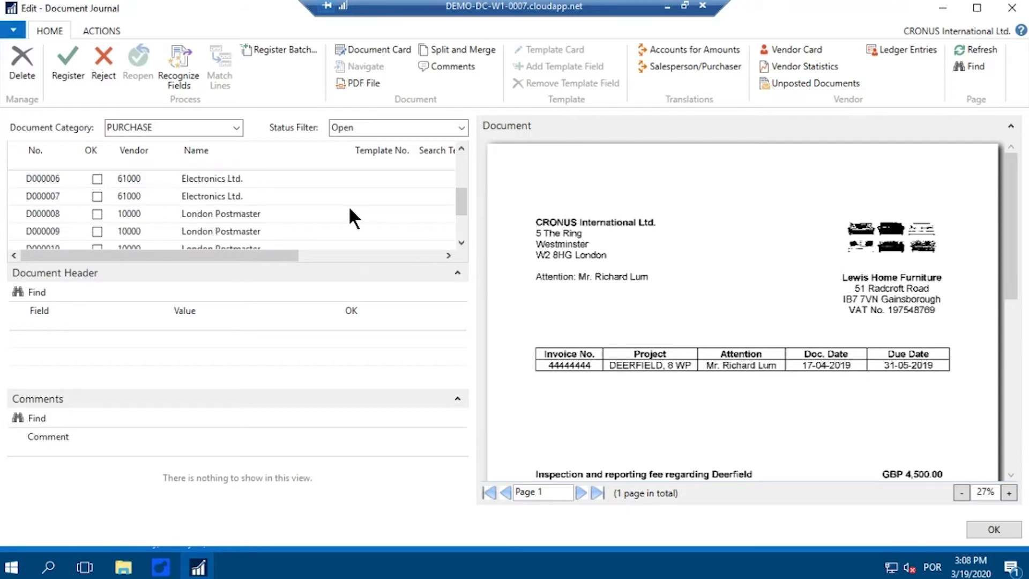
Step: Create a template for the London Postmaster credit note D000008
left_click(327, 213)
left_click(118, 27)
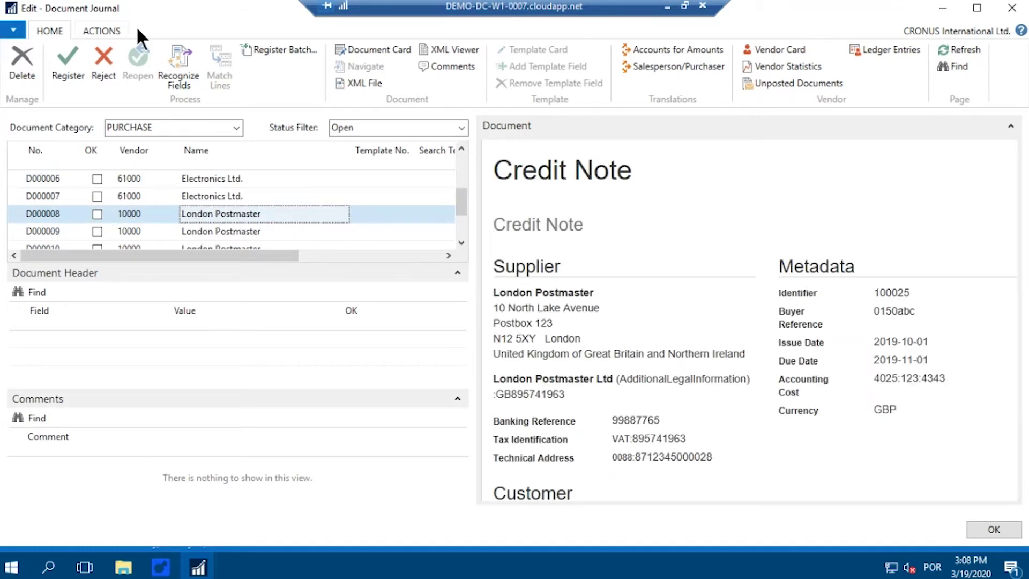
left_click(308, 84)
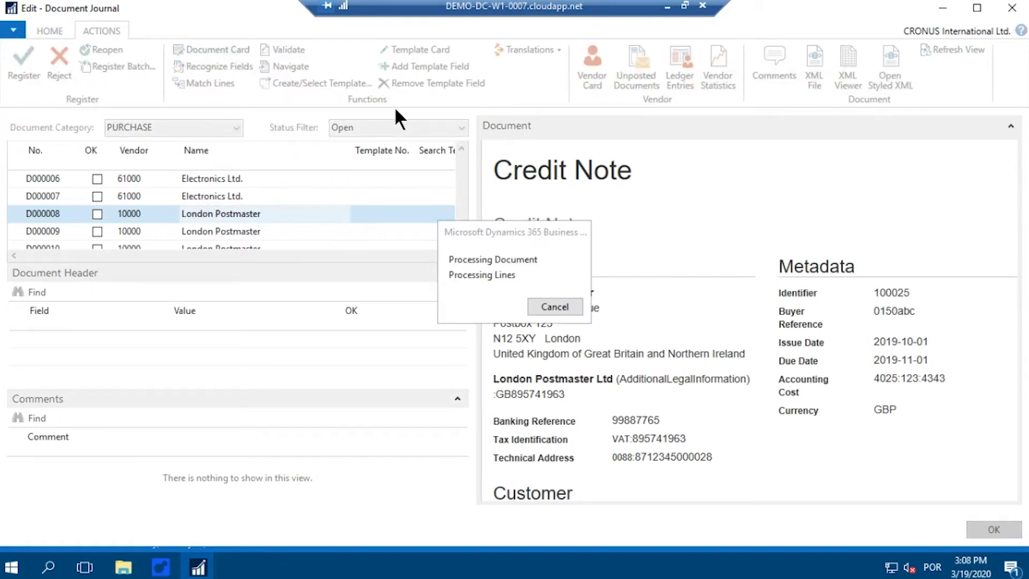
Step: Open the London Postmaster template card at full size and expand its list of fields
left_click(422, 49)
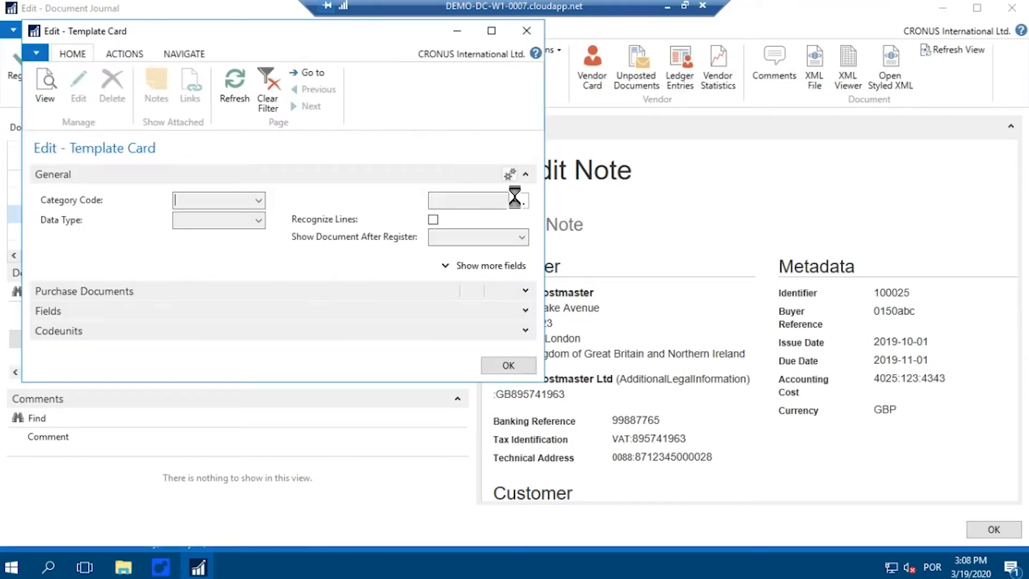
left_click(491, 31)
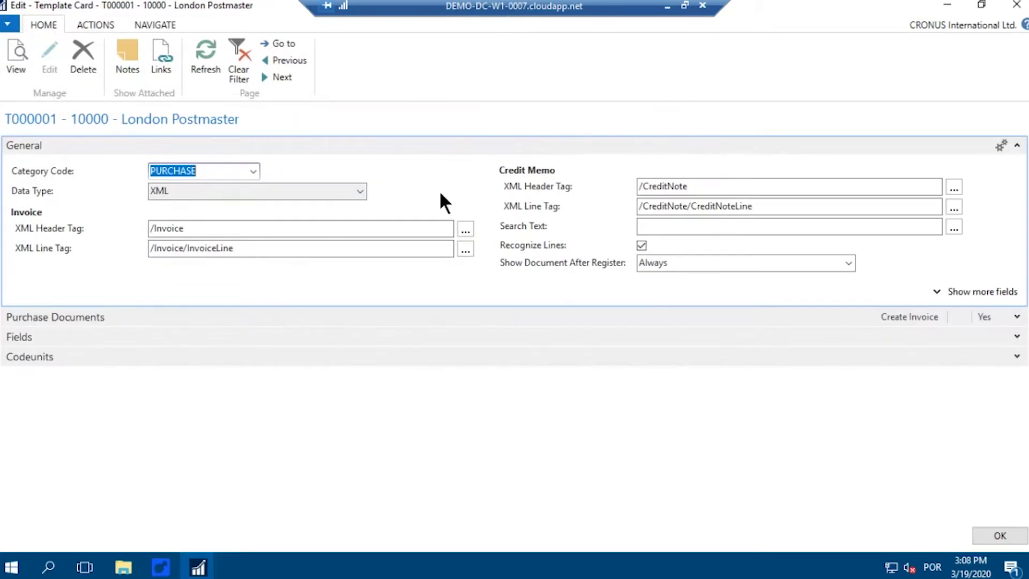
left_click(1011, 341)
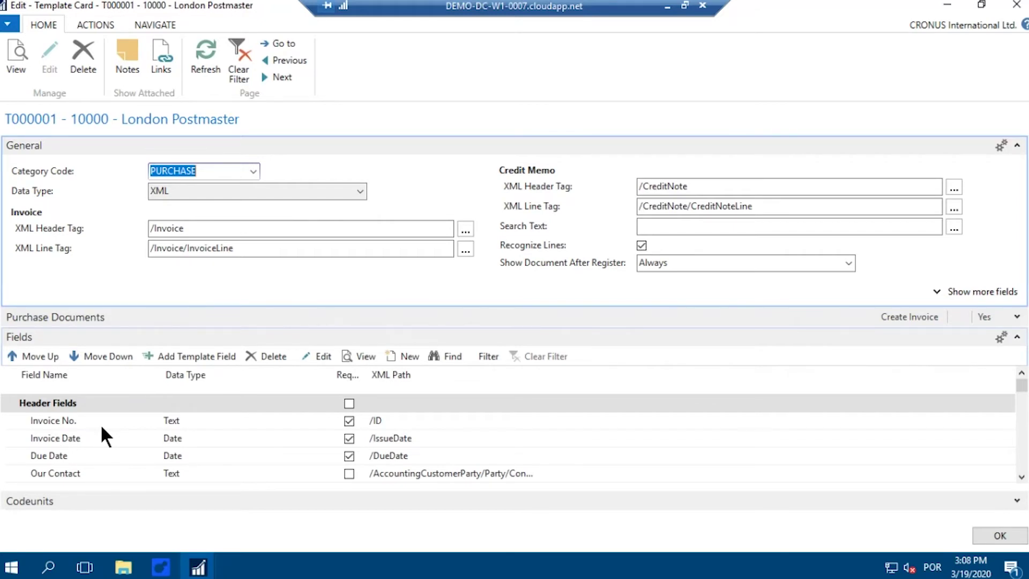
left_click(68, 421)
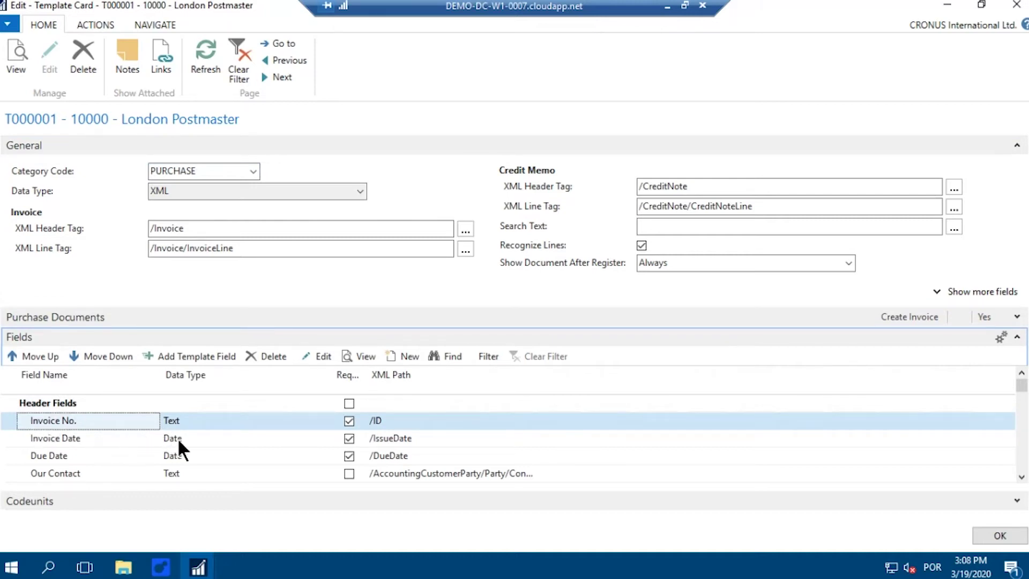
Step: Look through the template's header and line fields with their XML paths and close the template card
left_click(1022, 477)
left_click(1022, 477)
left_click(1021, 477)
left_click(1022, 477)
left_click(1021, 477)
left_click(1022, 476)
left_click(1021, 477)
left_click(1022, 477)
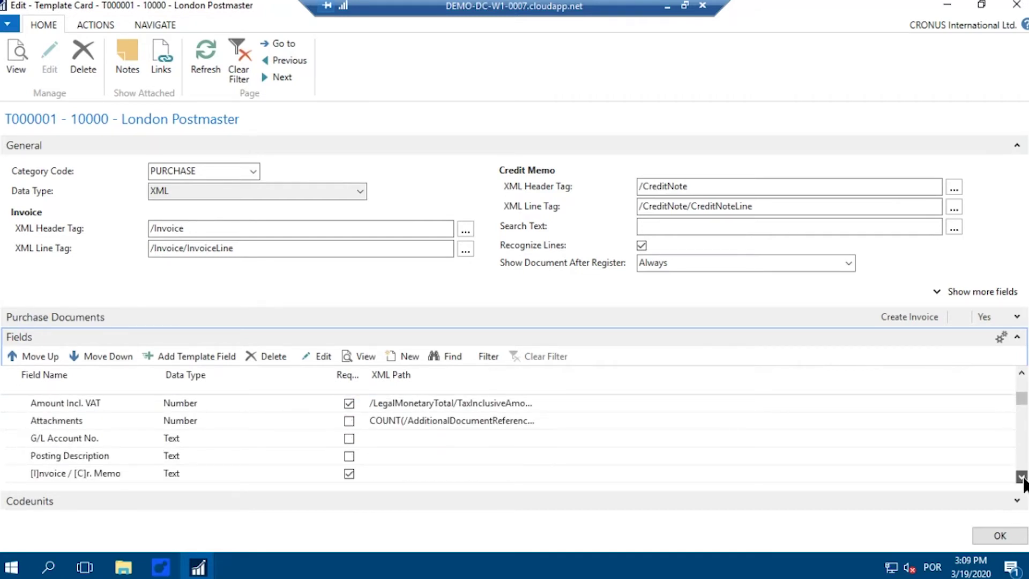
left_click(1022, 477)
left_click(1021, 476)
left_click(1021, 476)
left_click(1021, 476)
left_click(1022, 477)
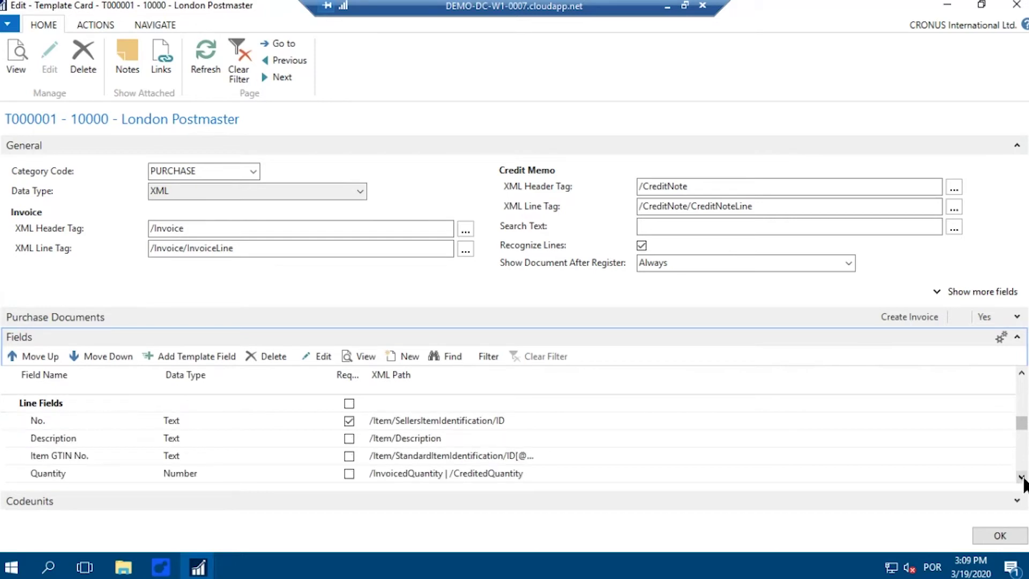
left_click(1021, 476)
left_click(1021, 476)
left_click(1022, 476)
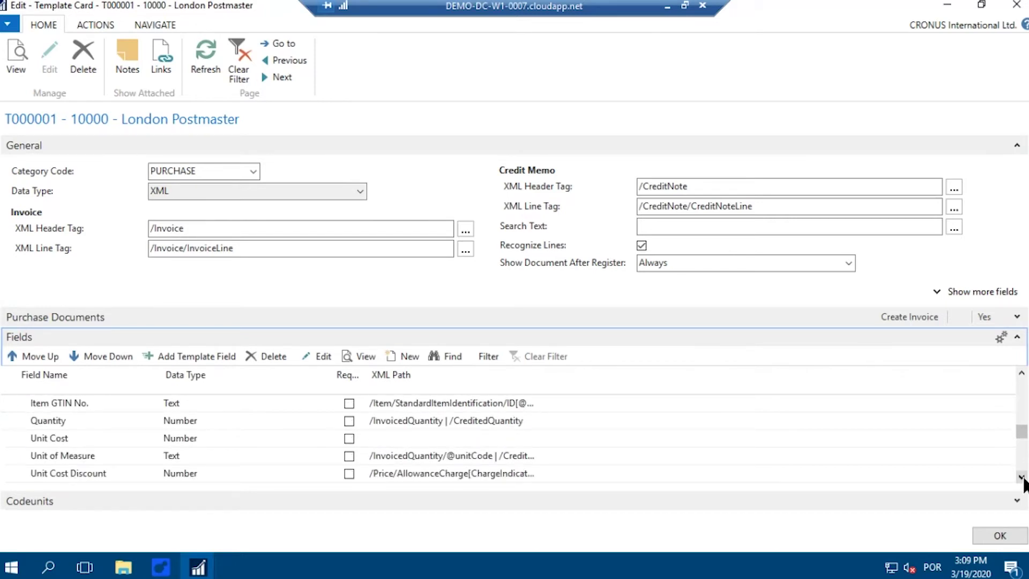
left_click(1021, 477)
left_click(1021, 476)
left_click(1022, 476)
left_click(1021, 477)
left_click(1021, 476)
left_click(1022, 476)
left_click(1022, 477)
left_click(1022, 477)
left_click(1021, 477)
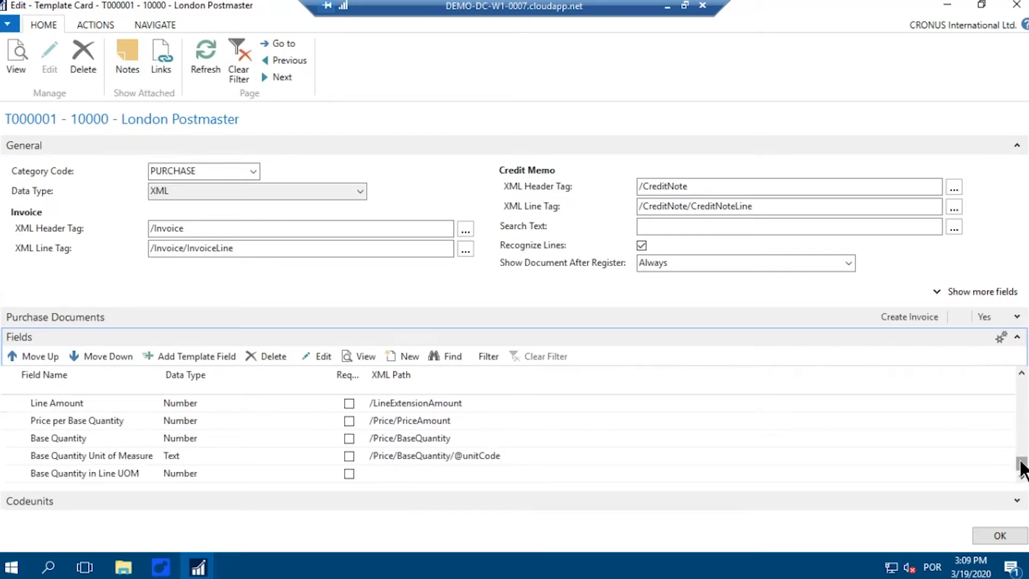
left_click_drag(1021, 471, 1019, 406)
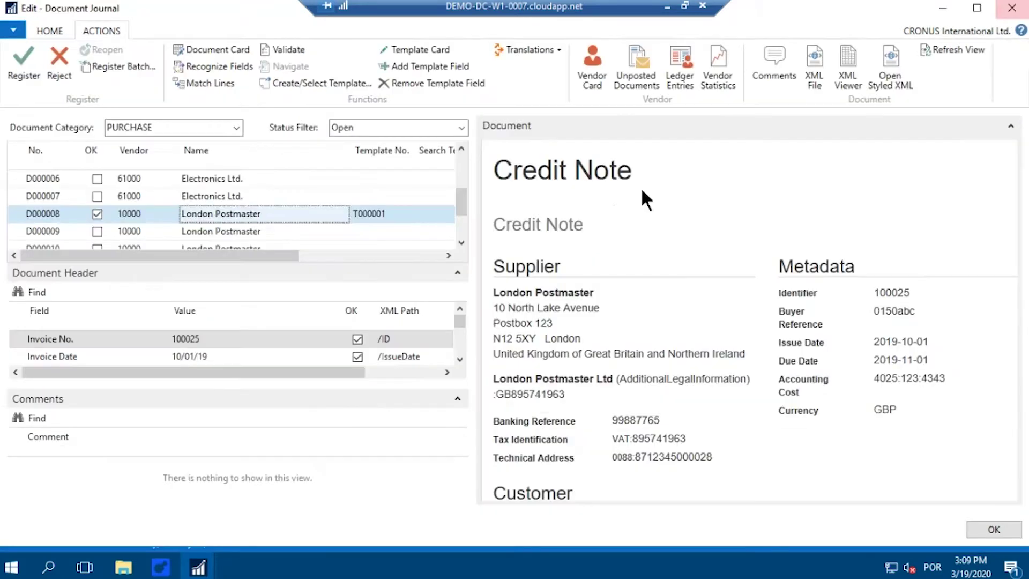
left_click(1016, 5)
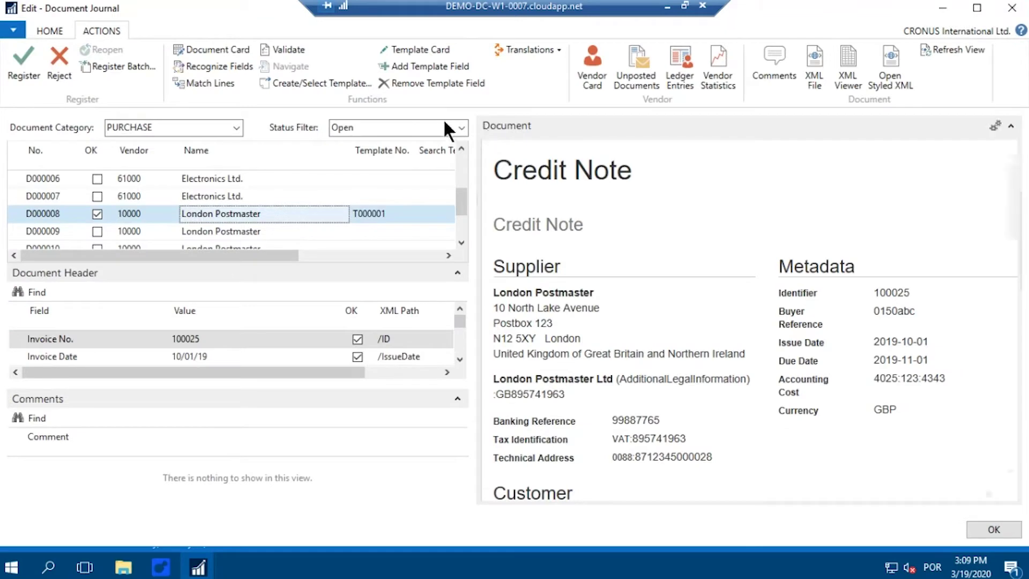
Step: Browse the additional fields that can be added to the London Postmaster template, without adding any
left_click(432, 66)
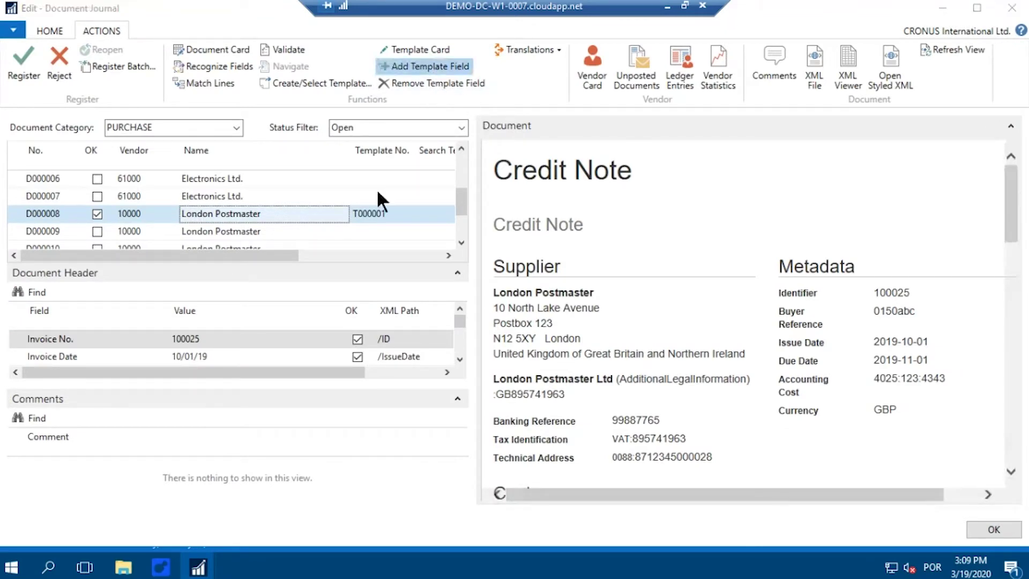
left_click_drag(180, 438, 180, 407)
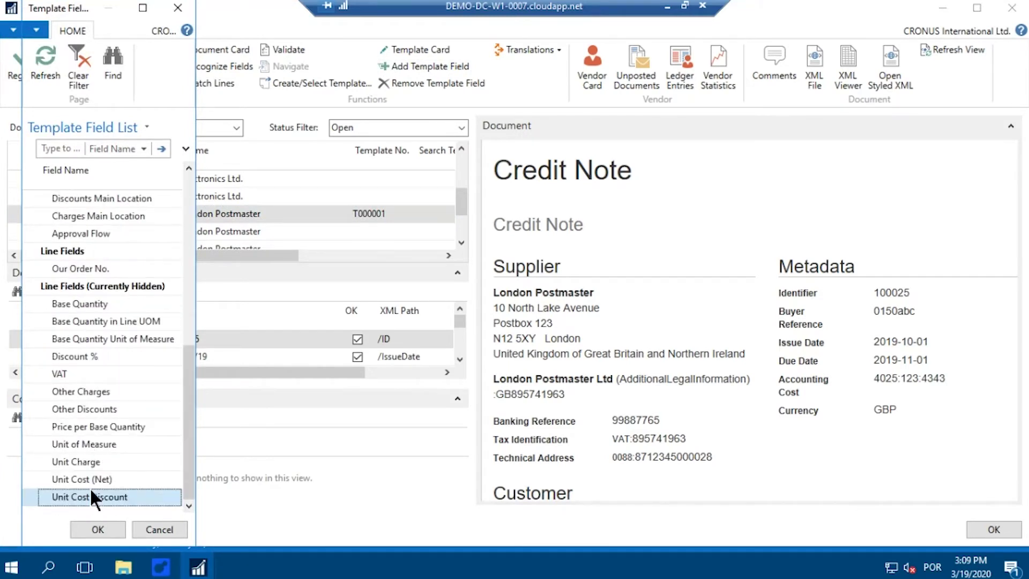
left_click(153, 530)
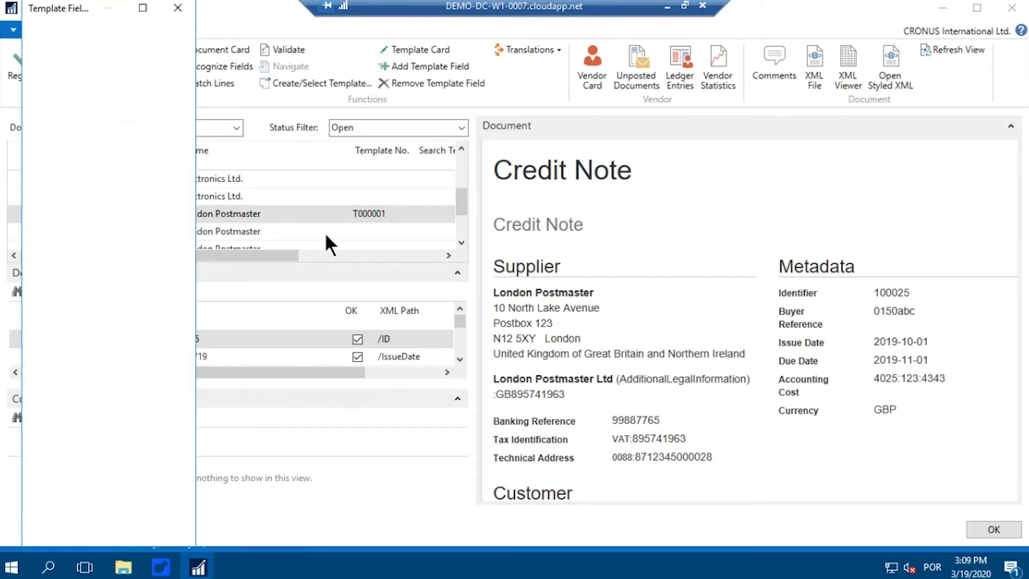
Step: Look up the templates available for document D000008 in its Template No. field
left_click(386, 214)
key("BackSpace")
key("BackSpace")
key("BackSpace")
key("BackSpace")
key("BackSpace")
key("BackSpace")
key("BackSpace")
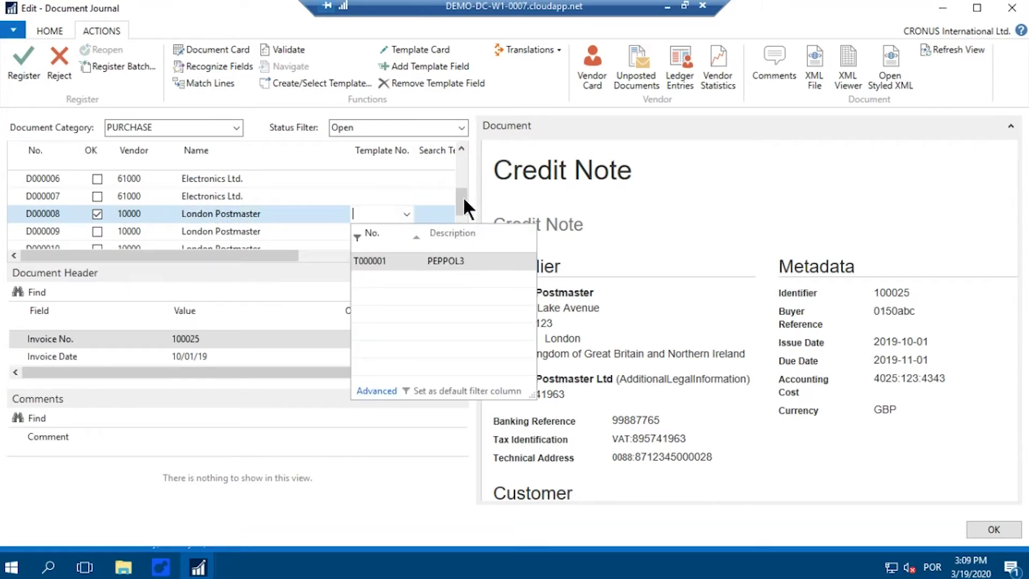
Step: Look through the Lewis Home Furniture invoice D000001 and recognize its fields
left_click(460, 155)
left_click(460, 163)
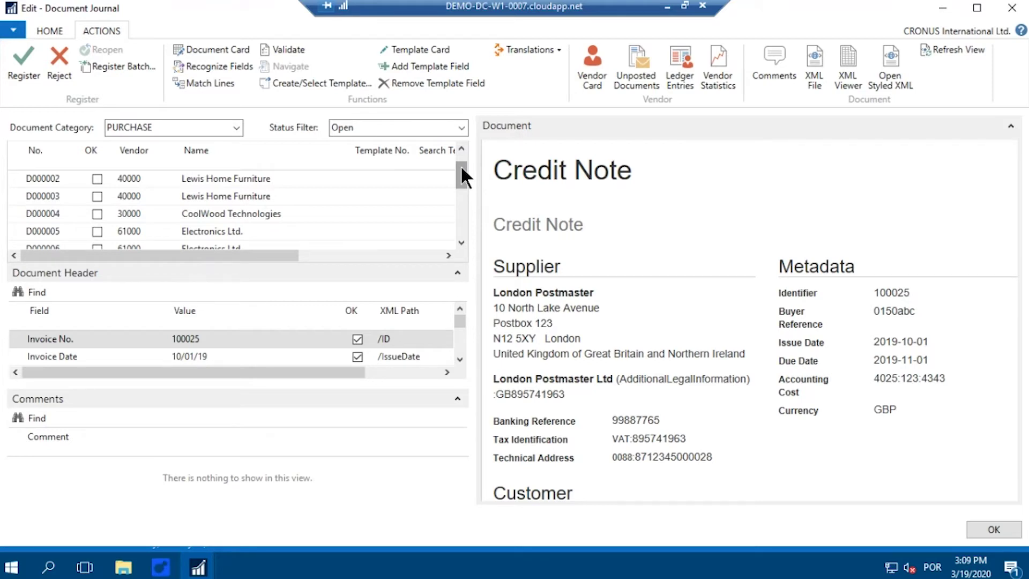
left_click(461, 148)
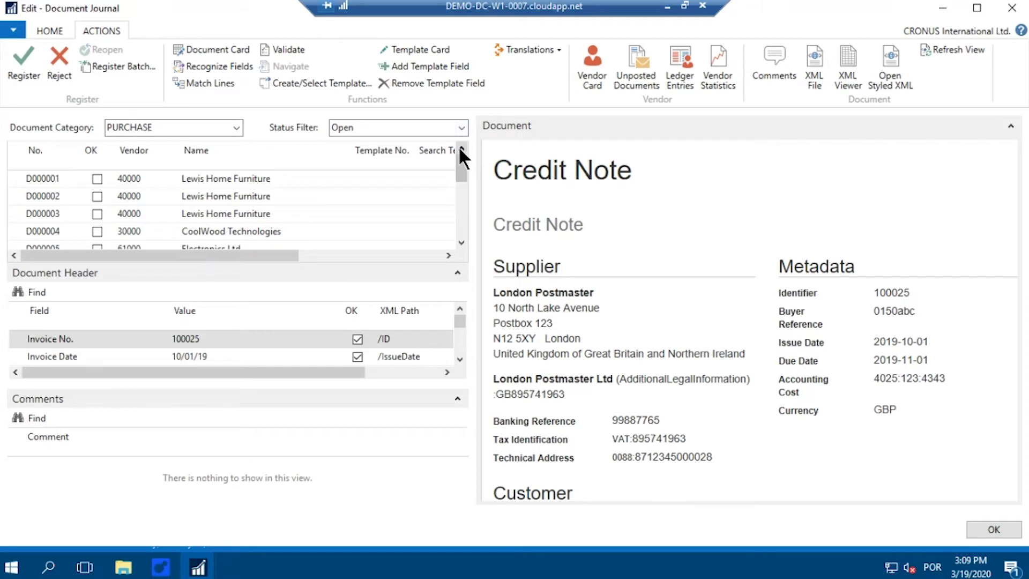
left_click(222, 178)
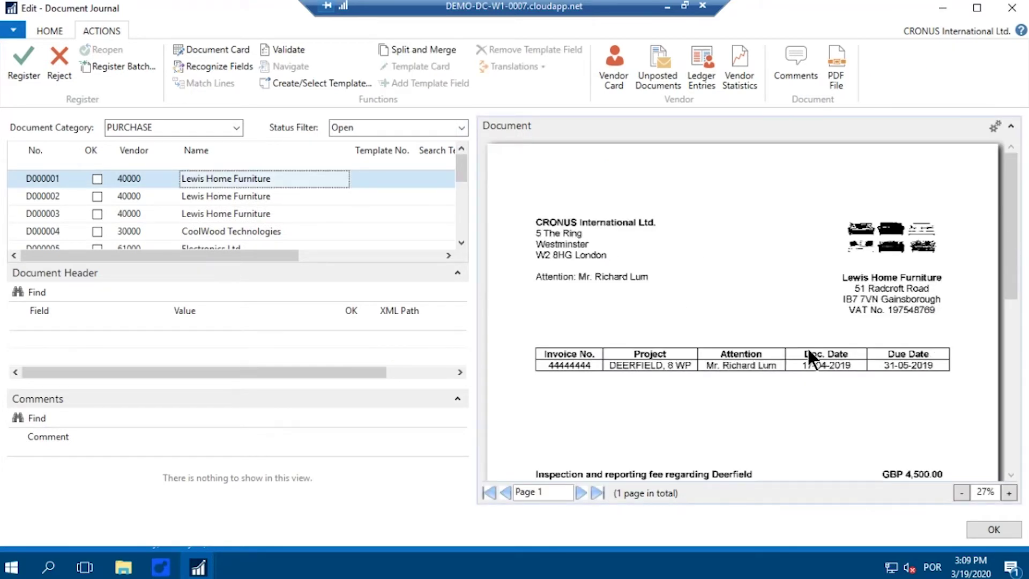
scroll(807, 347, "down", 5)
scroll(807, 346, "up", 5)
scroll(782, 287, "down", 5)
scroll(782, 287, "up", 5)
left_click(193, 65)
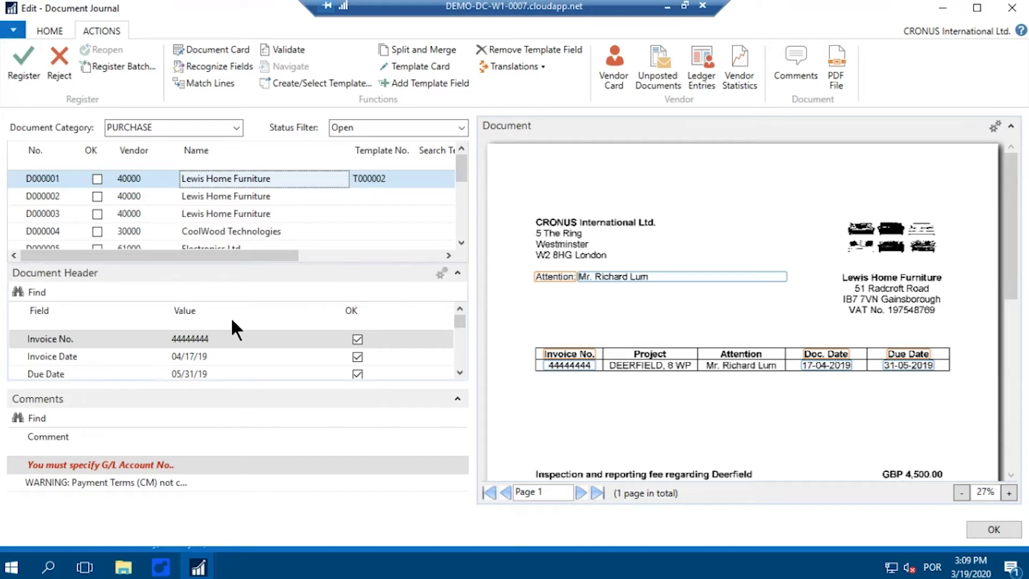
Step: Check the recognized Invoice No., Invoice Date and Due Date of document D000001 against their positions on the invoice
left_click(138, 340)
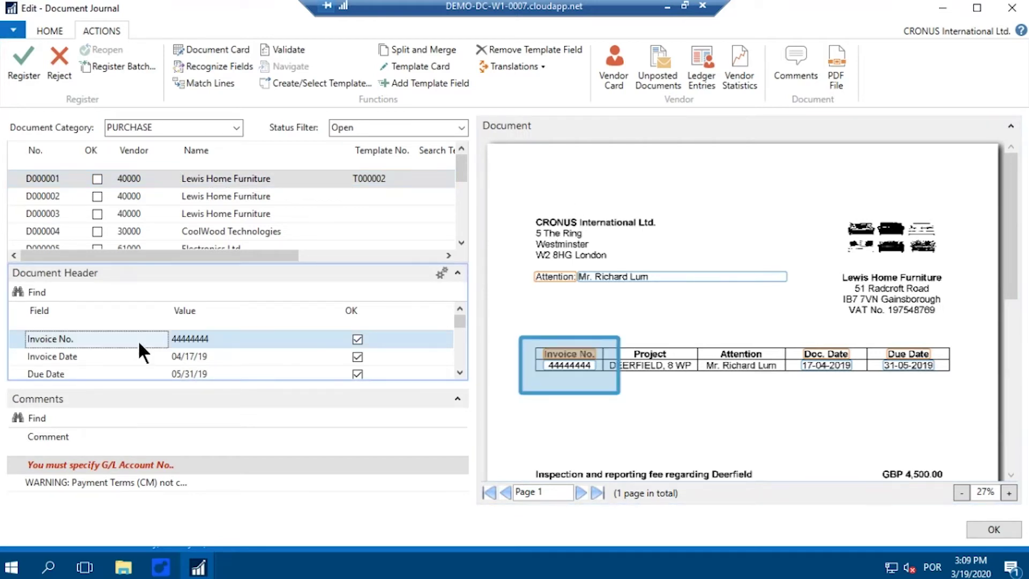
left_click(115, 356)
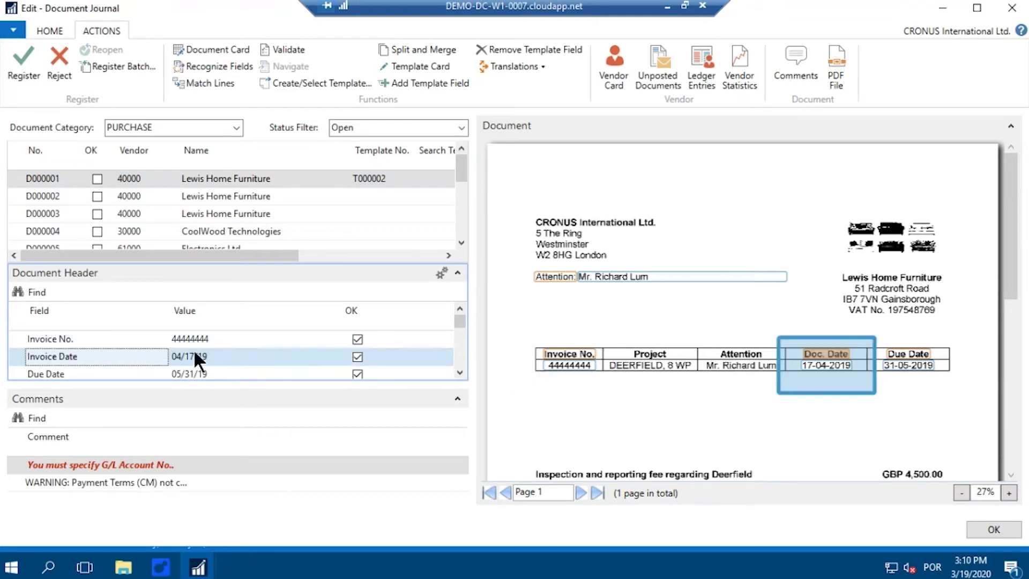
scroll(462, 368, "down", 2)
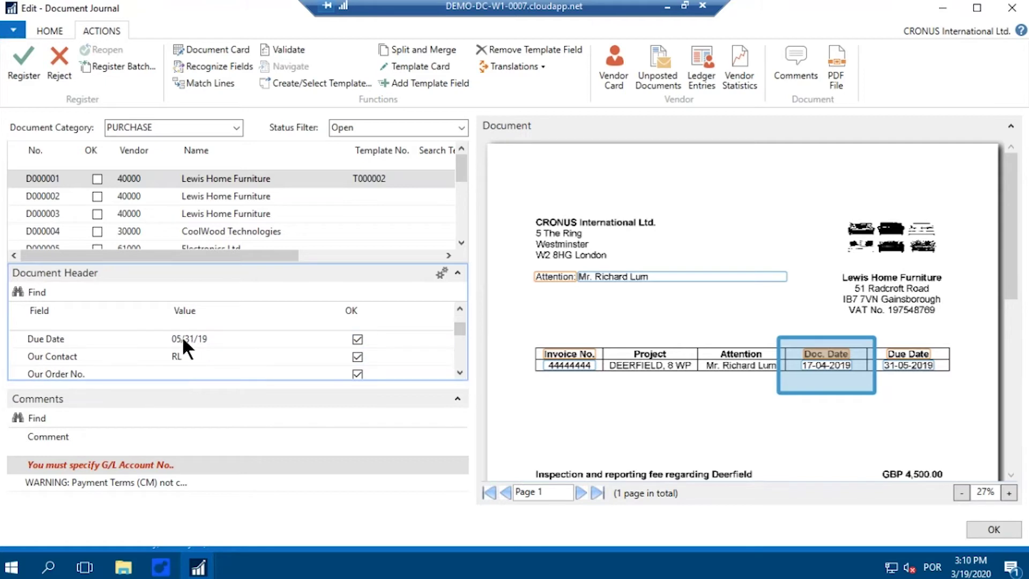
left_click(131, 340)
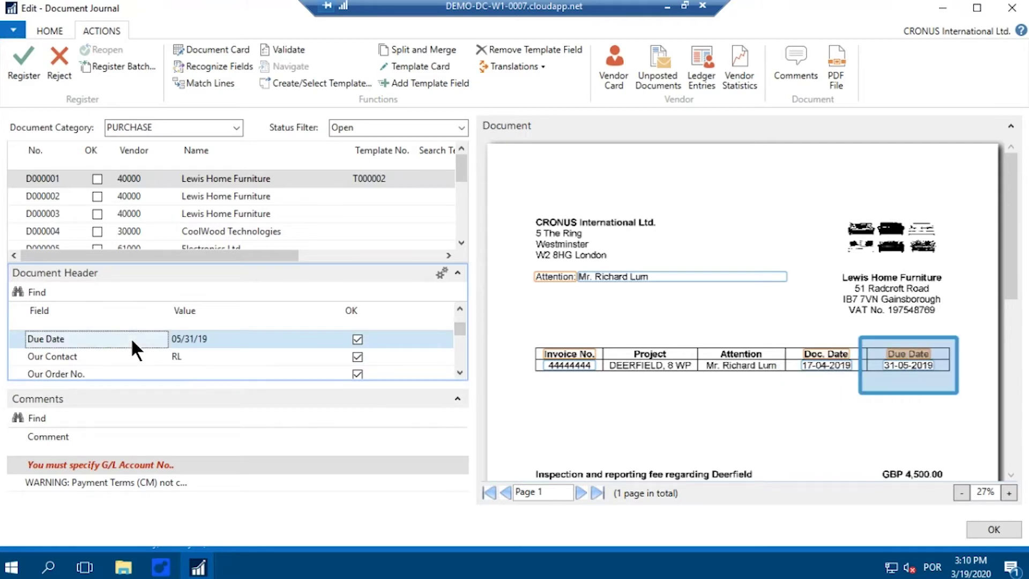
Step: Set the G/L Account No. of D000001 to 8330 and accept it as the default account for Amount Excl. VAT
left_click(460, 371)
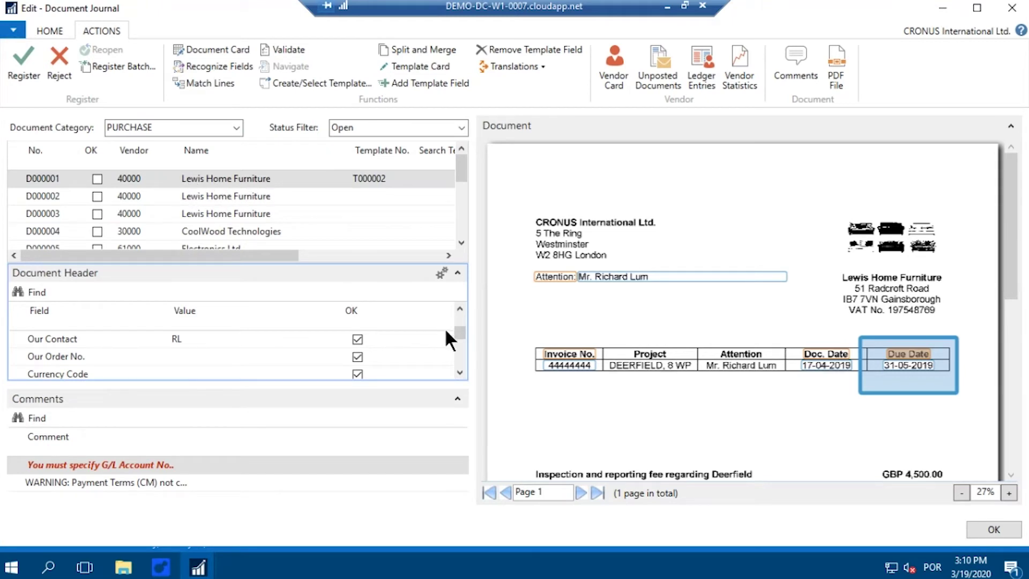
left_click(459, 371)
left_click(460, 372)
left_click(460, 371)
left_click(460, 372)
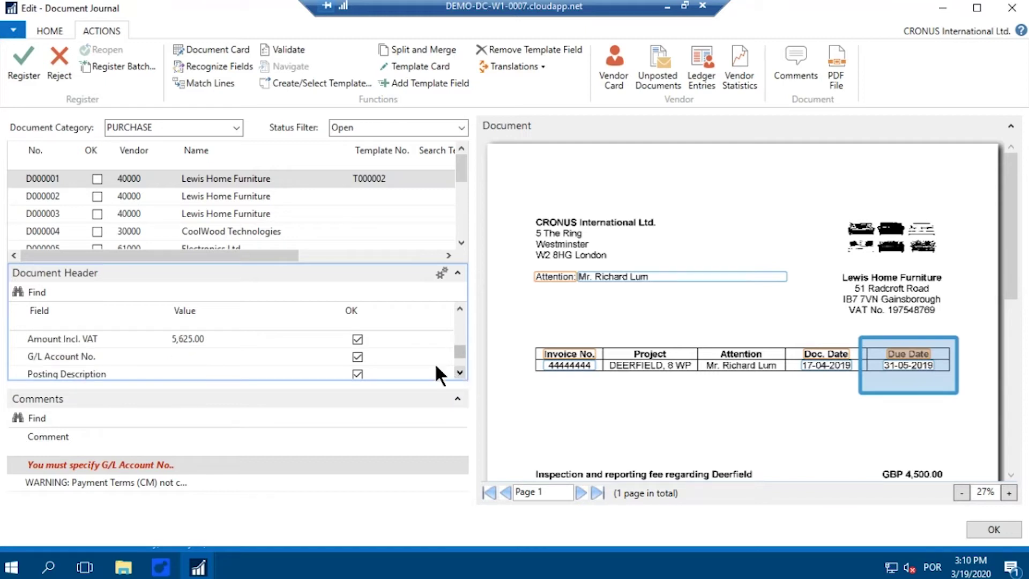
left_click(129, 356)
left_click(183, 357)
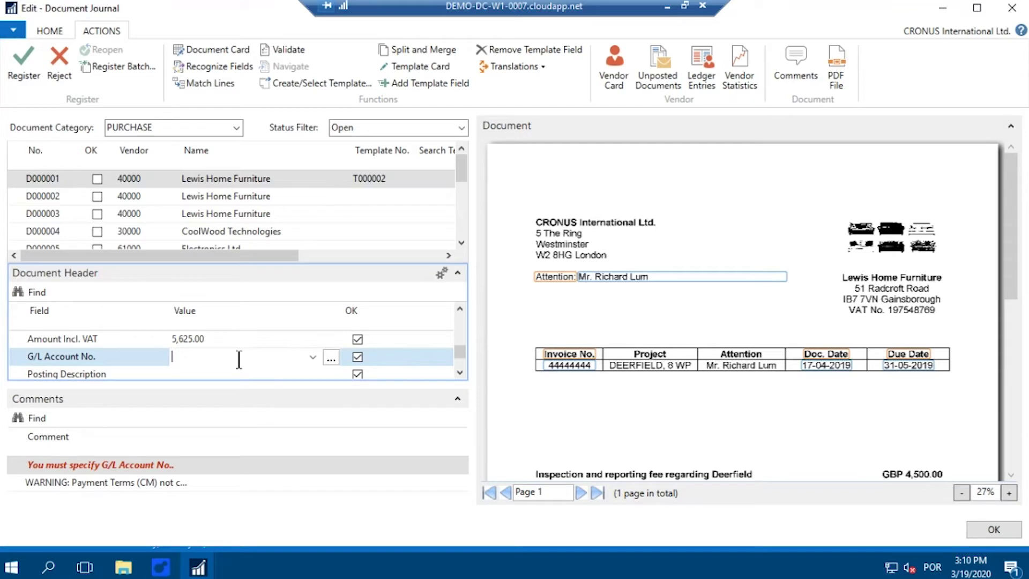
type("8")
type("330")
left_click(298, 371)
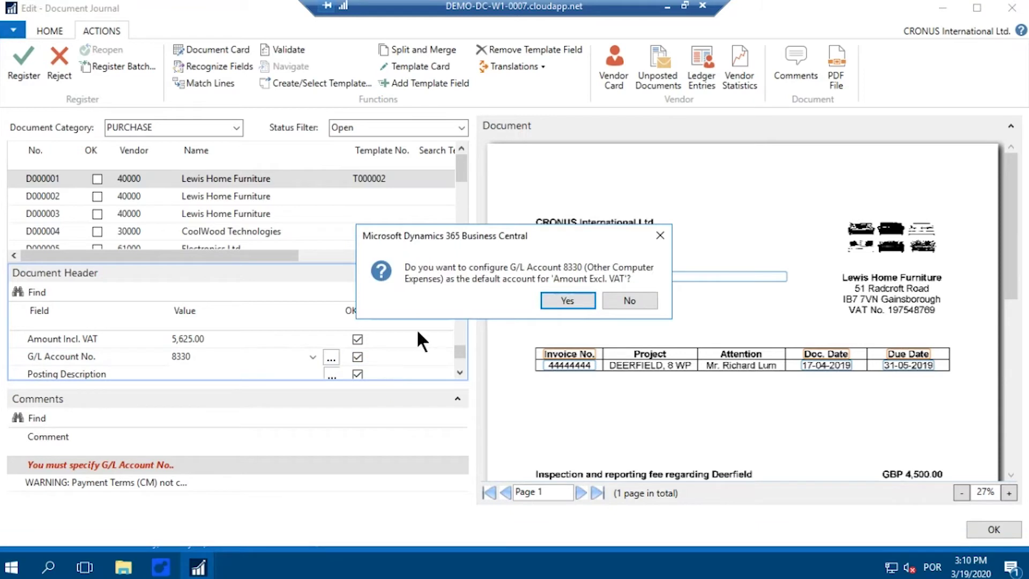
left_click(562, 296)
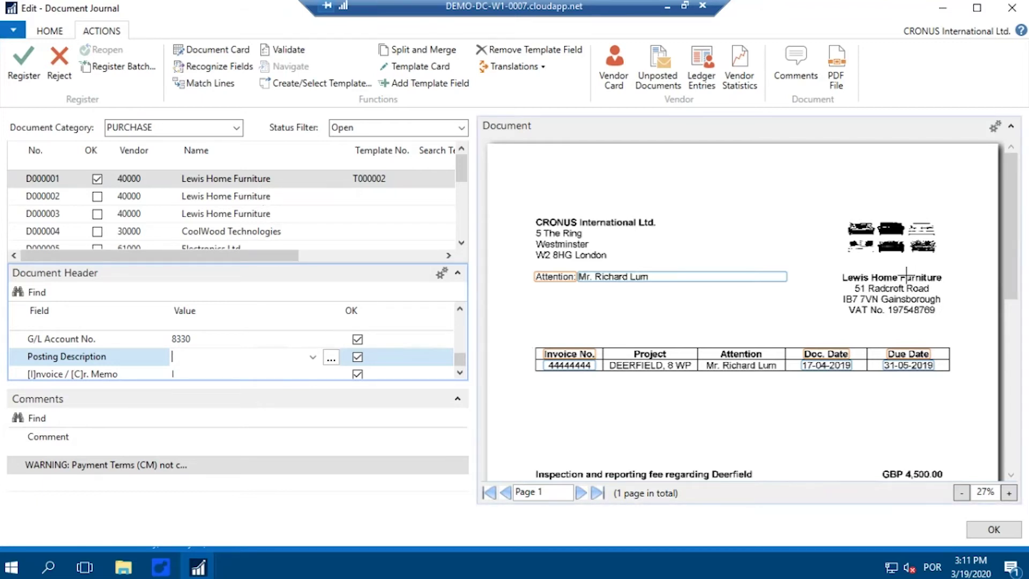
Step: Capture "Inspection and reporting fee regarding Deerfield" from the invoice as the Posting Description of D000001 and register the document
scroll(906, 276, "down", 1)
left_click(976, 9)
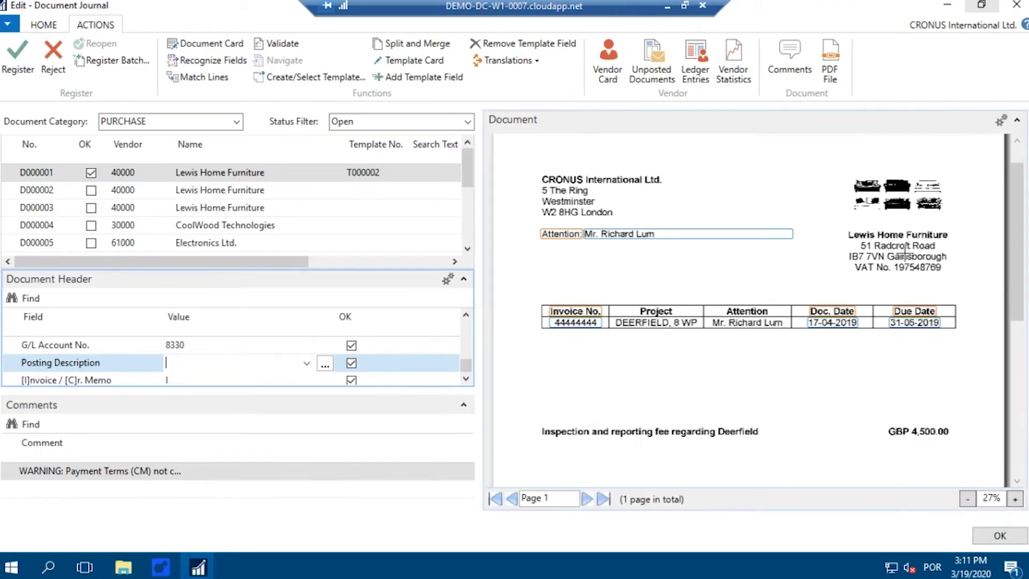
scroll(803, 363, "down", 1)
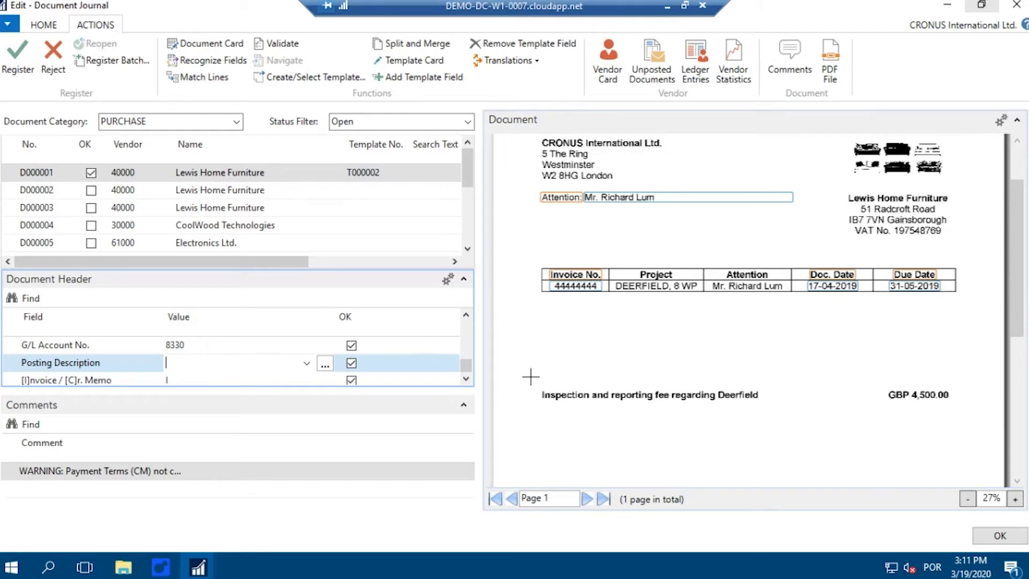
left_click_drag(534, 378, 840, 414)
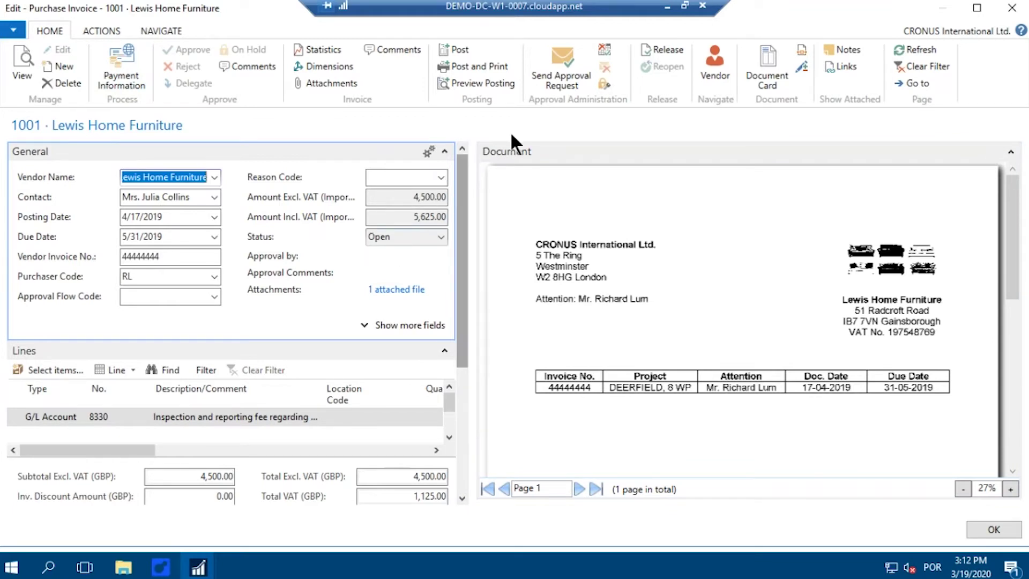
Step: Send an approval request for the purchase invoice created from D000001, check its Status options, and close the invoice
left_click(564, 69)
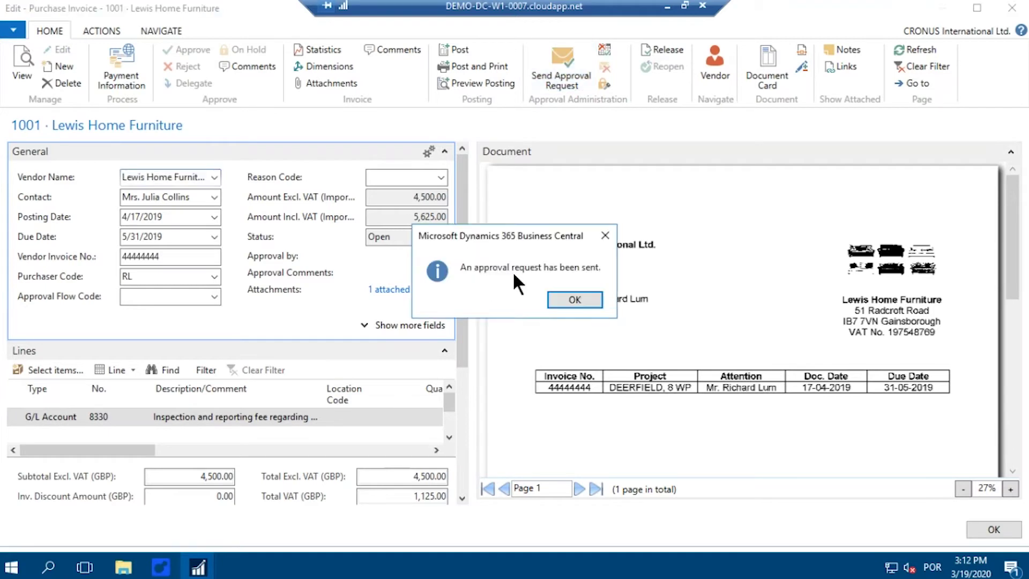
left_click(564, 297)
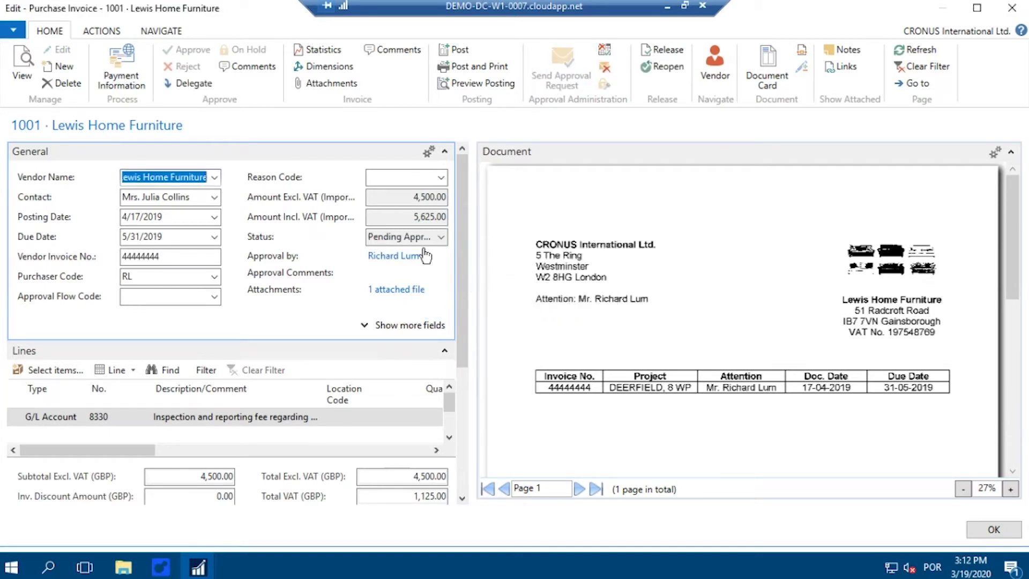
left_click(442, 237)
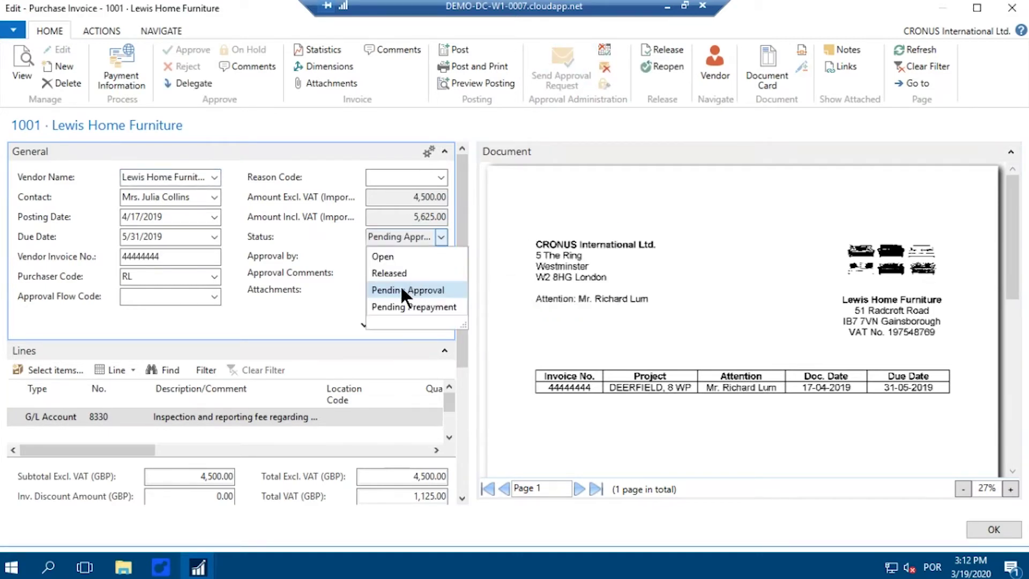
left_click(524, 292)
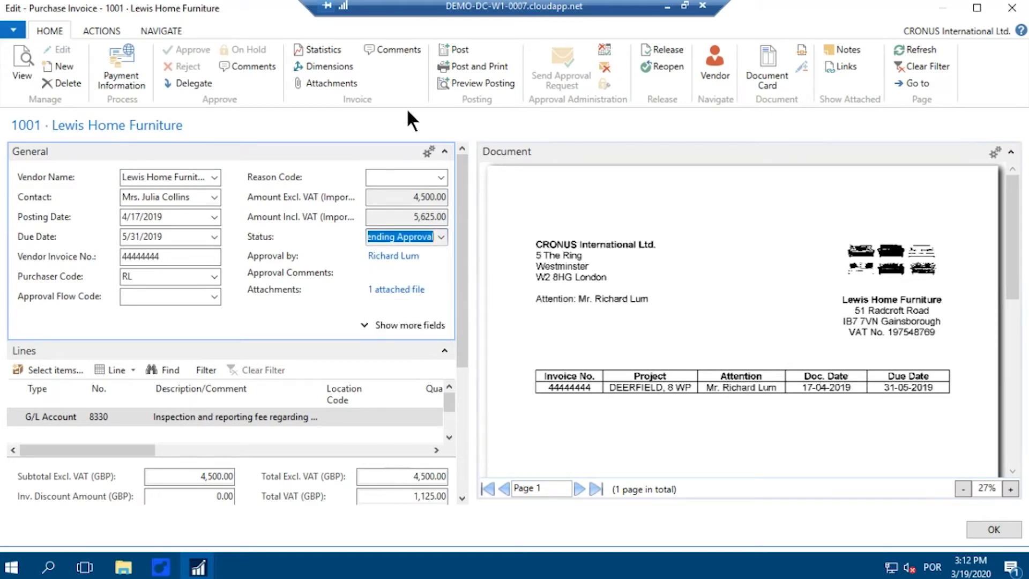
left_click(1013, 9)
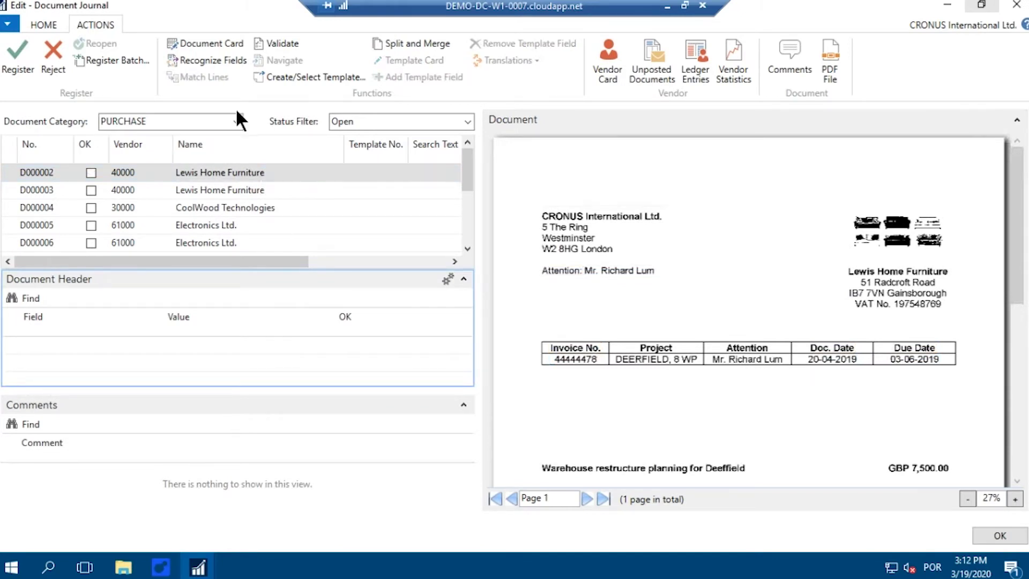
Step: Recognize the fields of D000002 and check its header values, including G/L Account No. and Posting Description, against the invoice
left_click(210, 63)
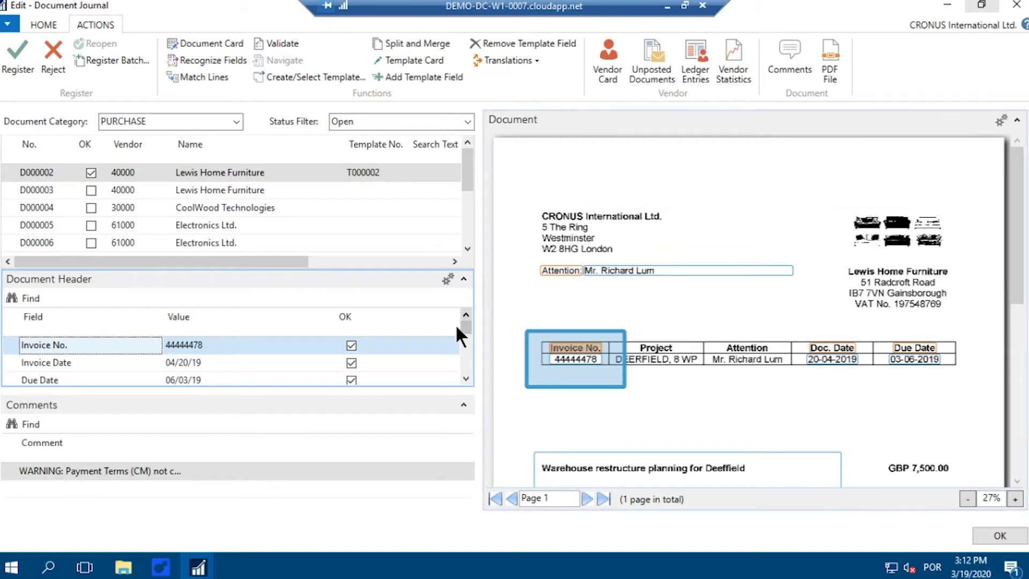
left_click(467, 378)
left_click(466, 377)
left_click(466, 378)
left_click(465, 377)
left_click(466, 378)
left_click(466, 378)
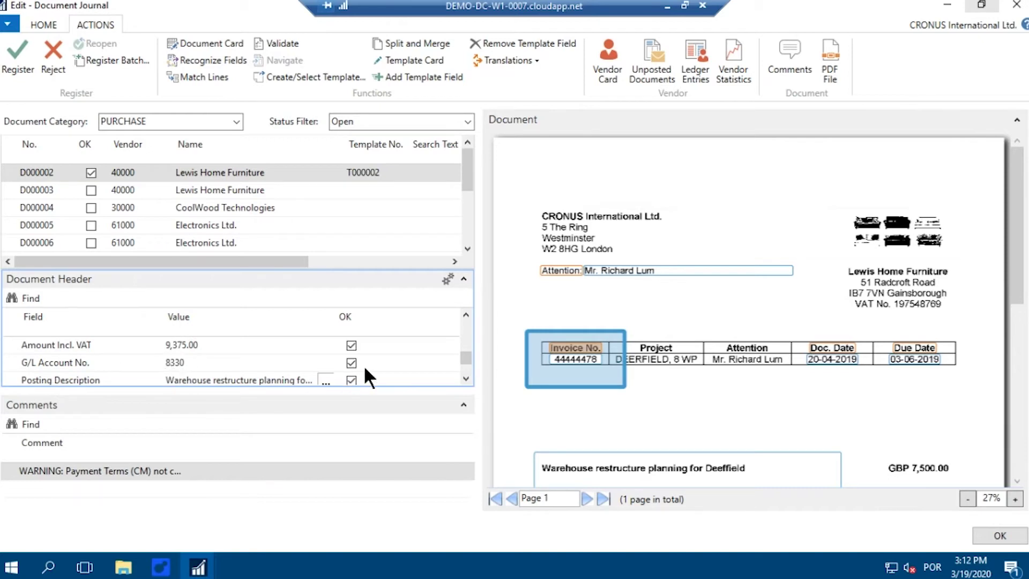
left_click(465, 378)
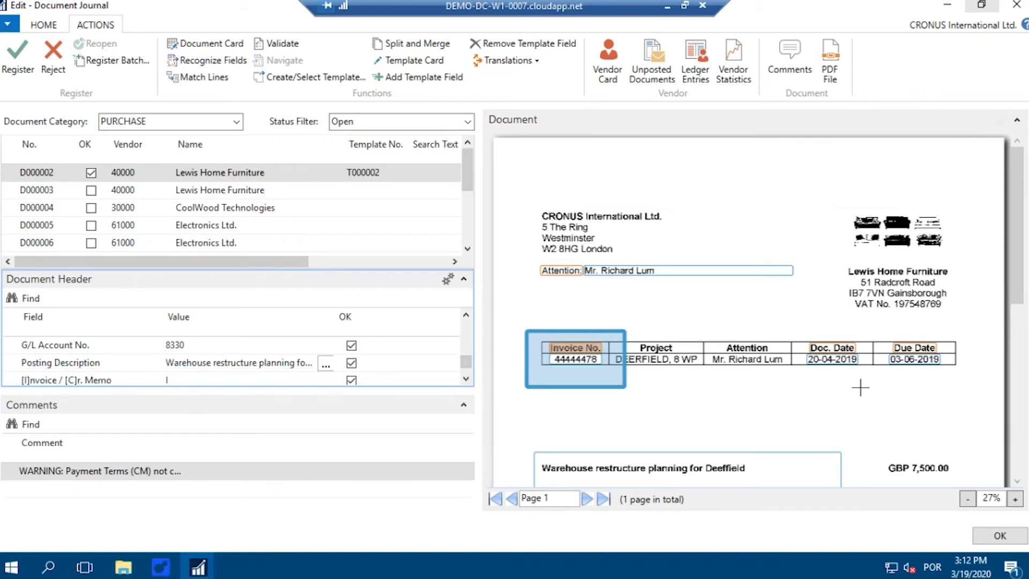
left_click_drag(1021, 222, 1022, 271)
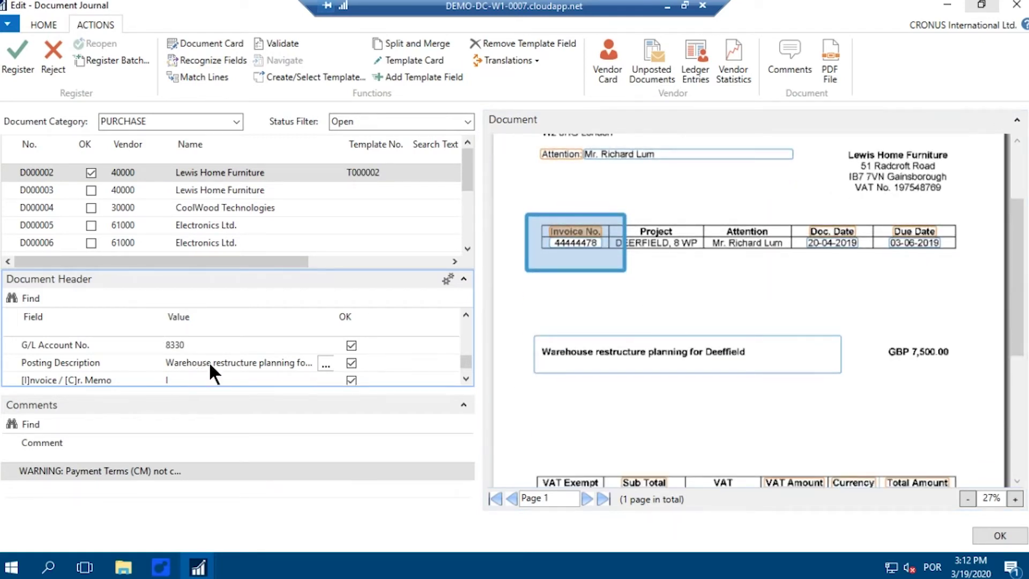
Step: Register D000002, send an approval request for its purchase invoice, and close the invoice
left_click(22, 47)
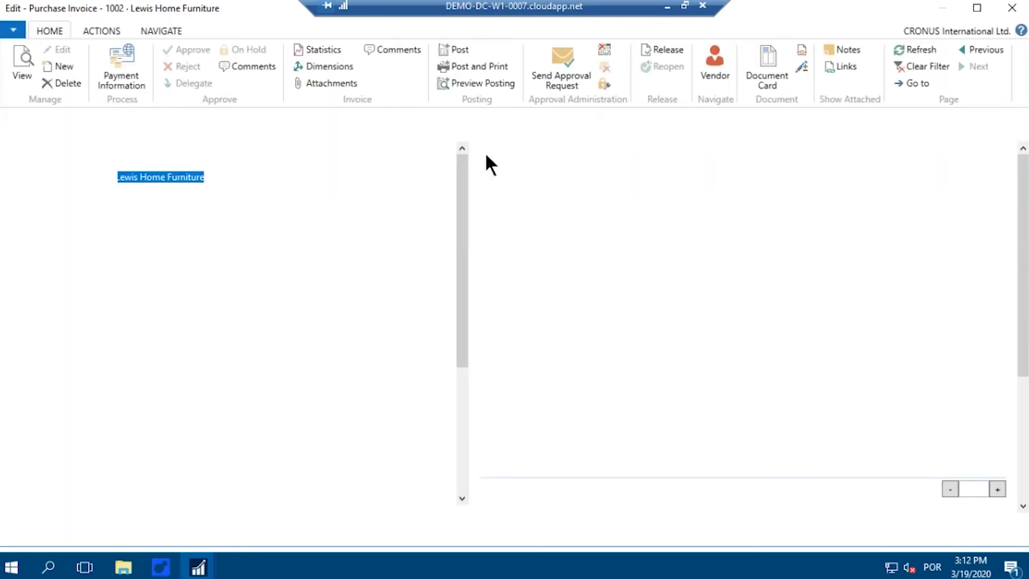
left_click(559, 83)
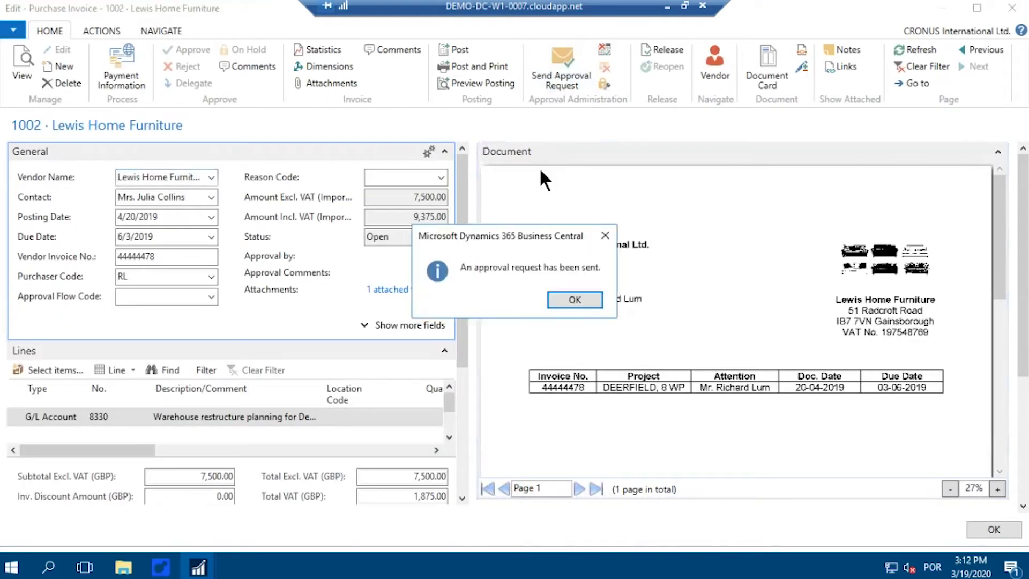
left_click(575, 301)
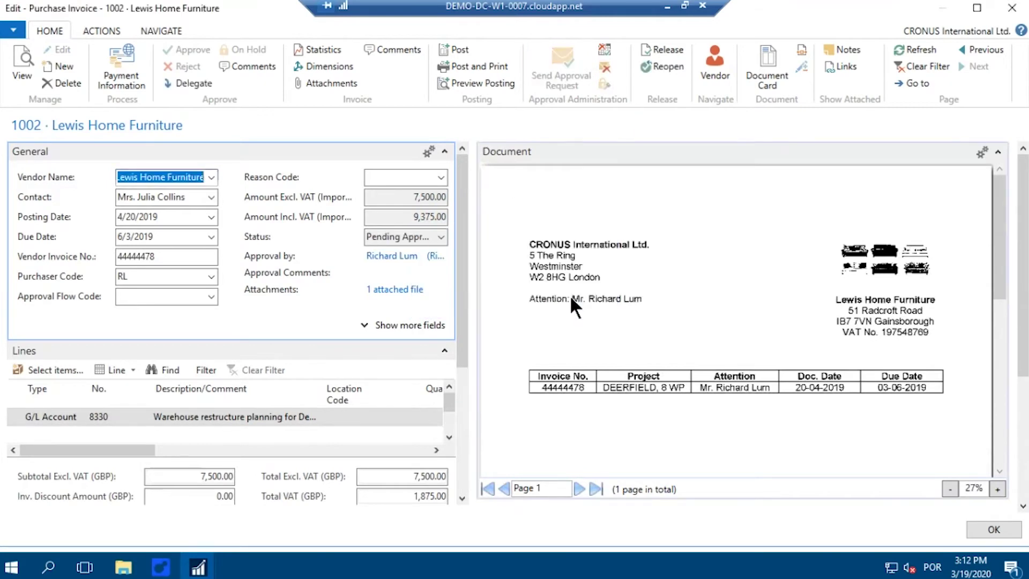
left_click(1011, 8)
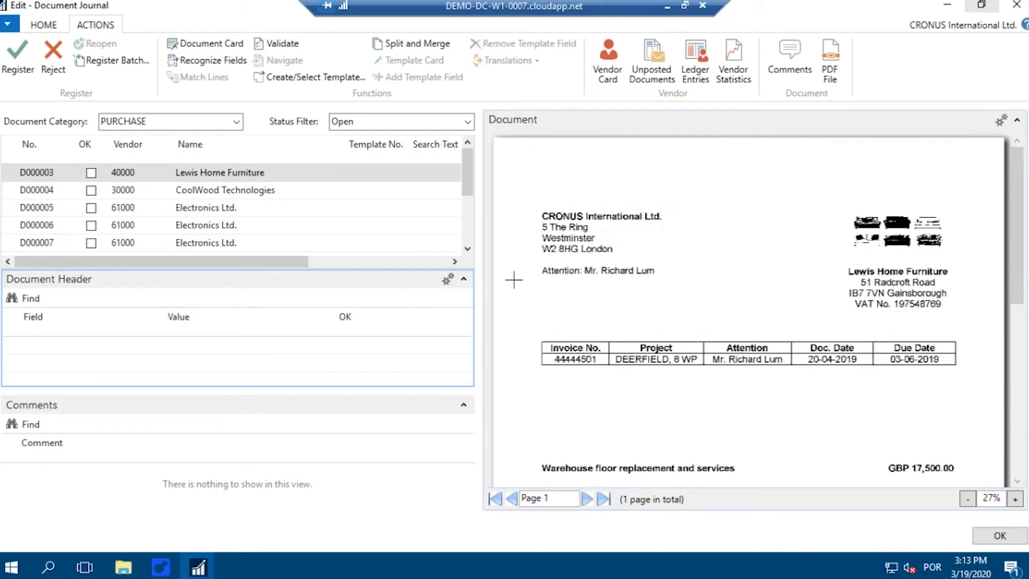
Step: Recognize the fields of the Lewis Home Furniture document D000003 and register it
left_click(201, 59)
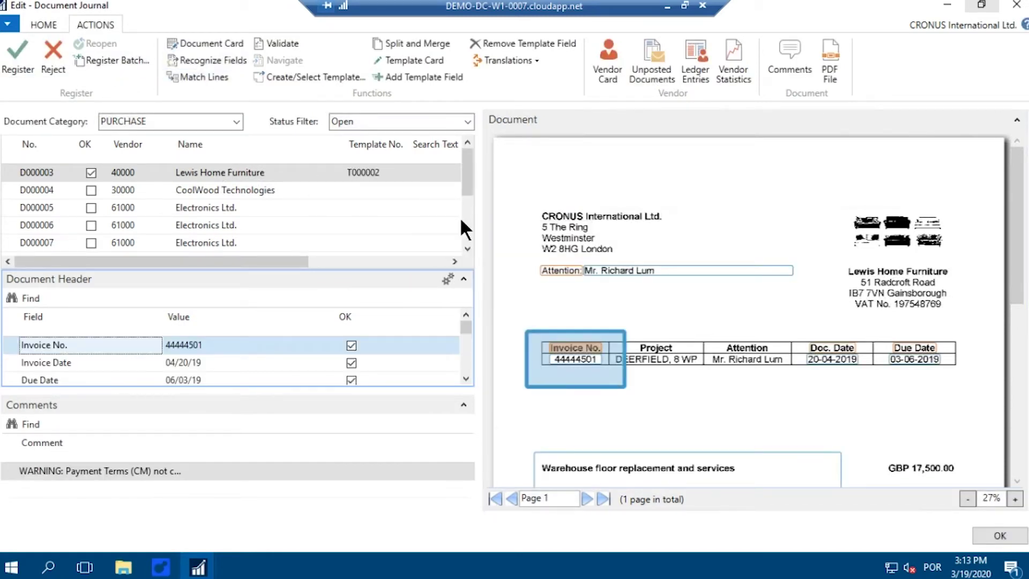
left_click(18, 54)
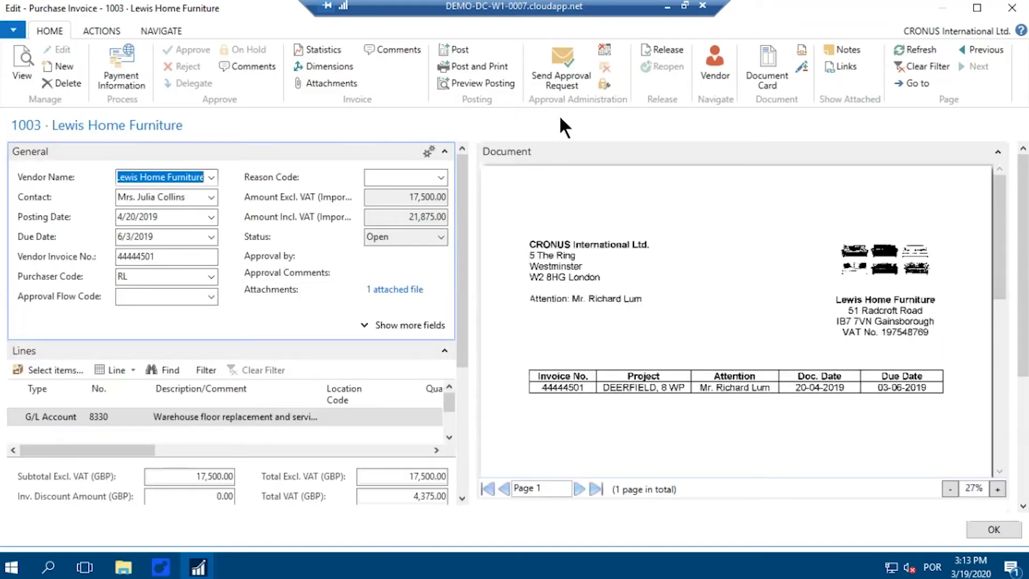
Step: Send an approval request for the purchase invoice created from D000003 and close the invoice
left_click(563, 81)
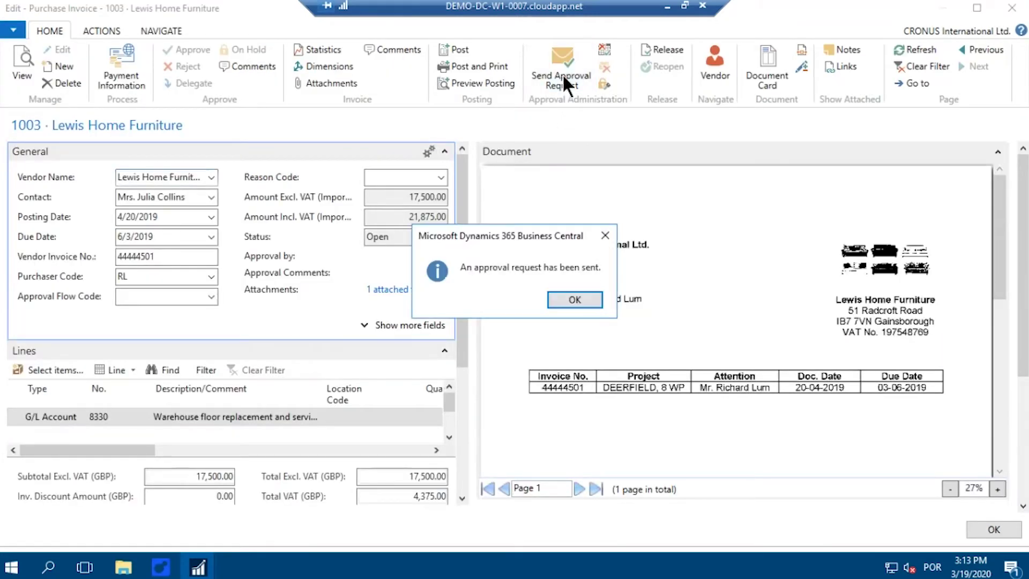
left_click(574, 300)
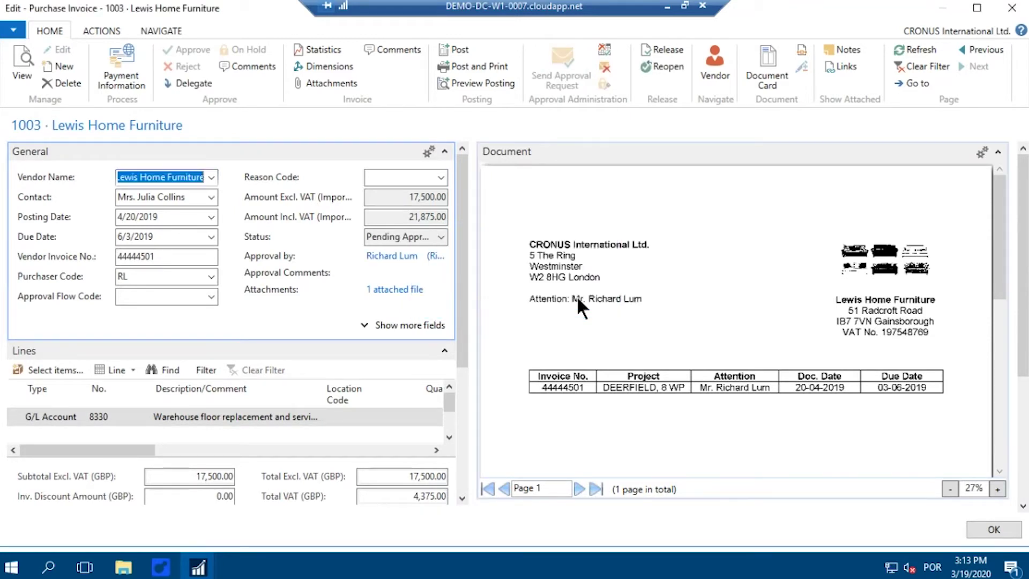
left_click(1010, 10)
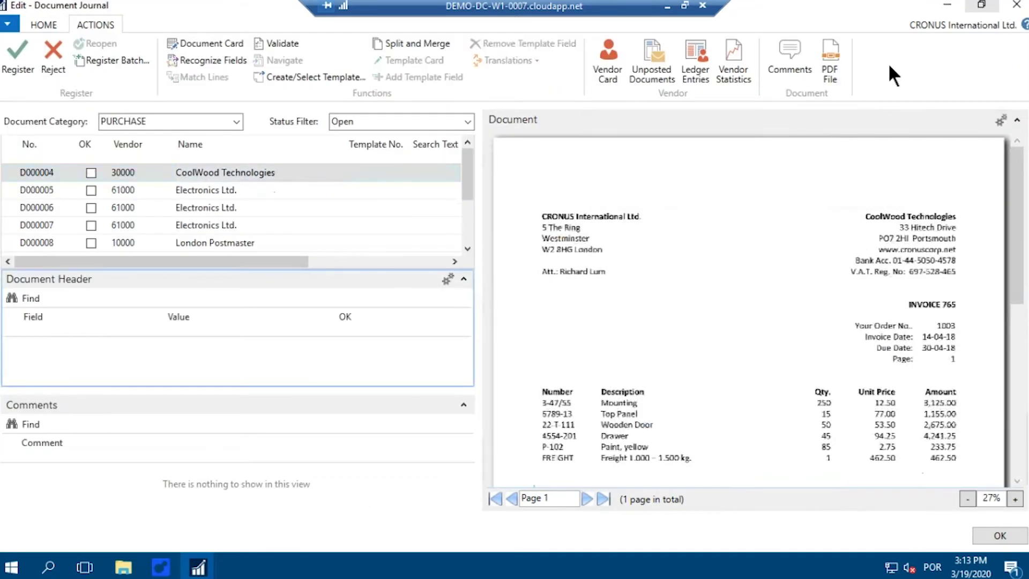
Step: Close and reopen the document journal for the PURCHASE category, and recognize the fields of CoolWood Technologies document D000004
left_click(1016, 7)
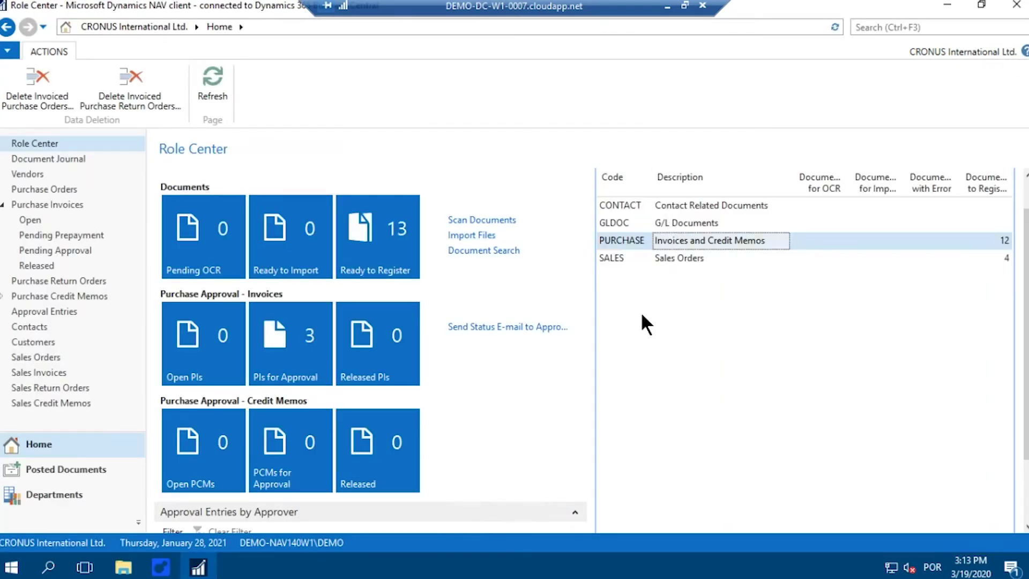
left_click(631, 195)
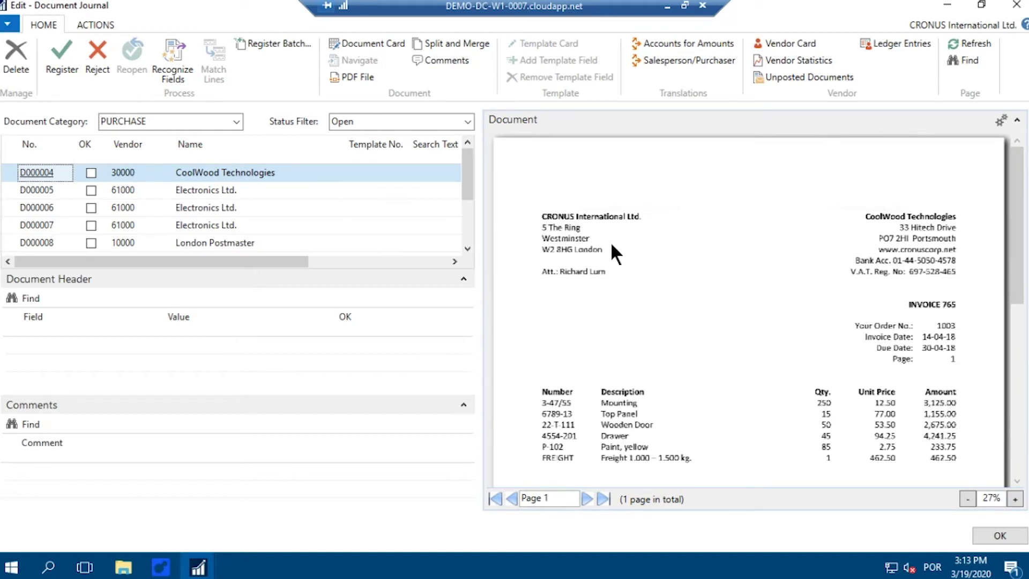
left_click(174, 67)
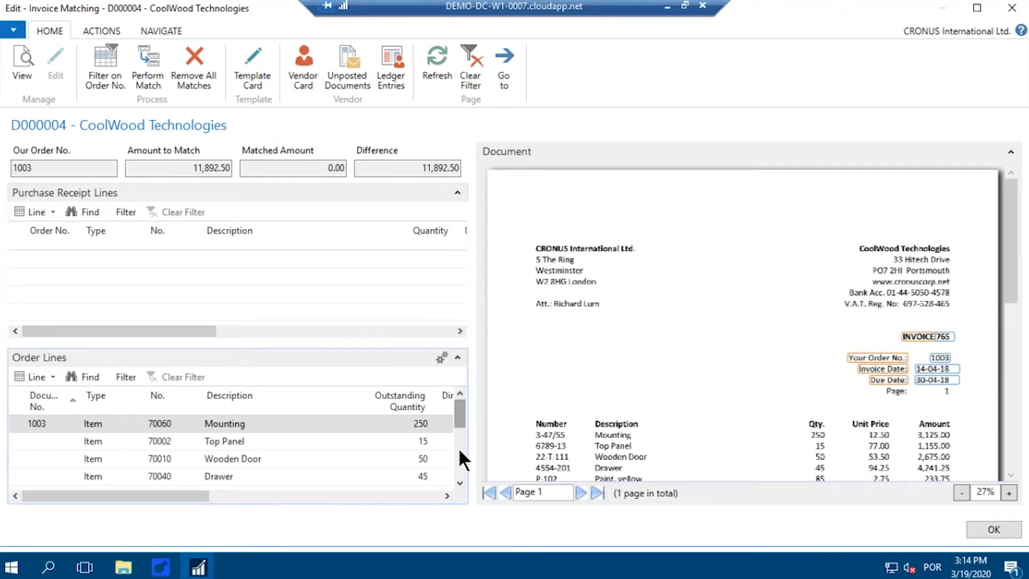
Step: Match the CoolWood Technologies invoice D000004 to its purchase order lines, review the matched quantities and amounts, and close invoice matching
left_click(459, 482)
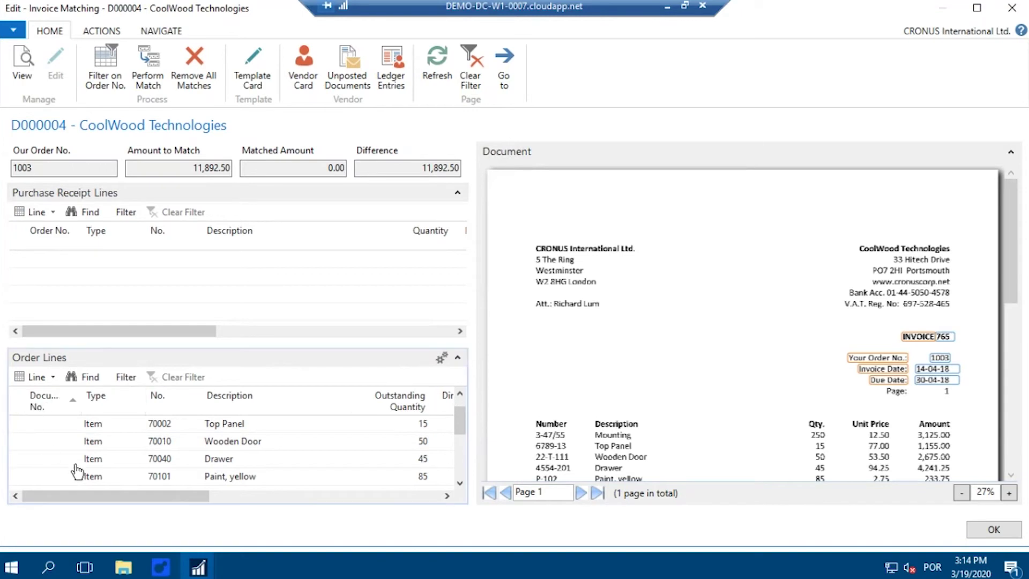
scroll(714, 358, "down", 1)
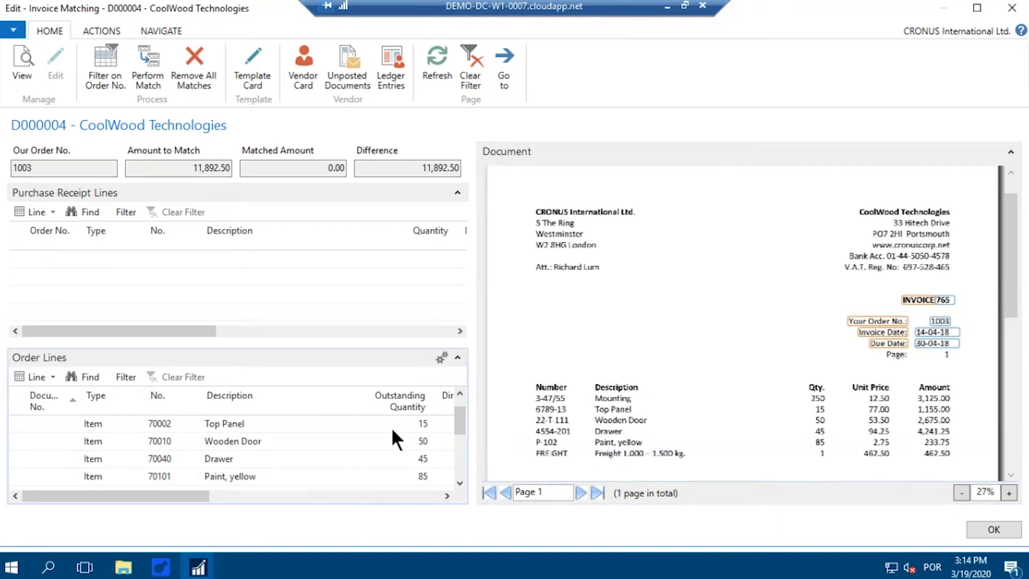
left_click(460, 481)
left_click(460, 482)
scroll(458, 435, "up", 2)
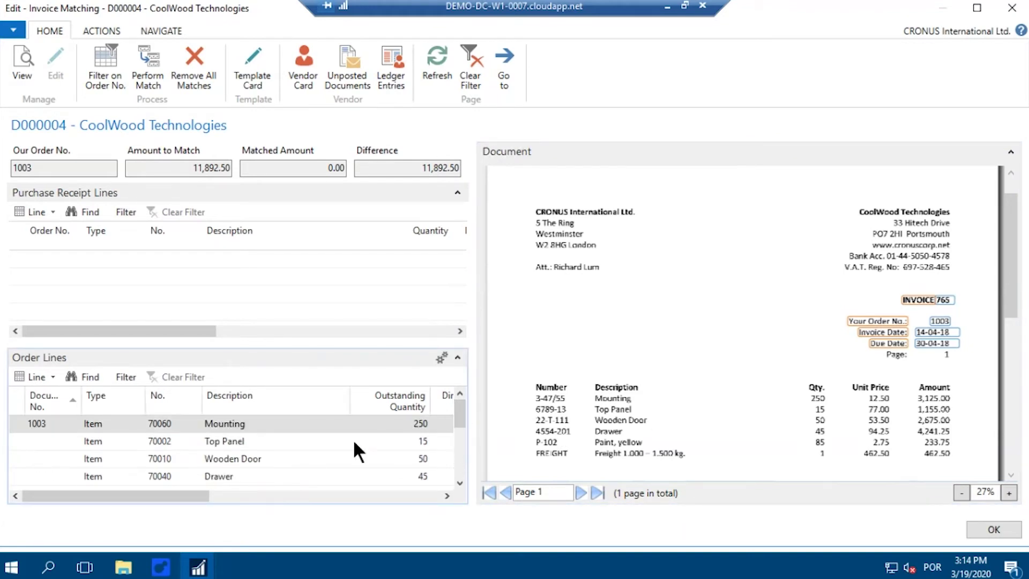
left_click_drag(158, 496, 242, 500)
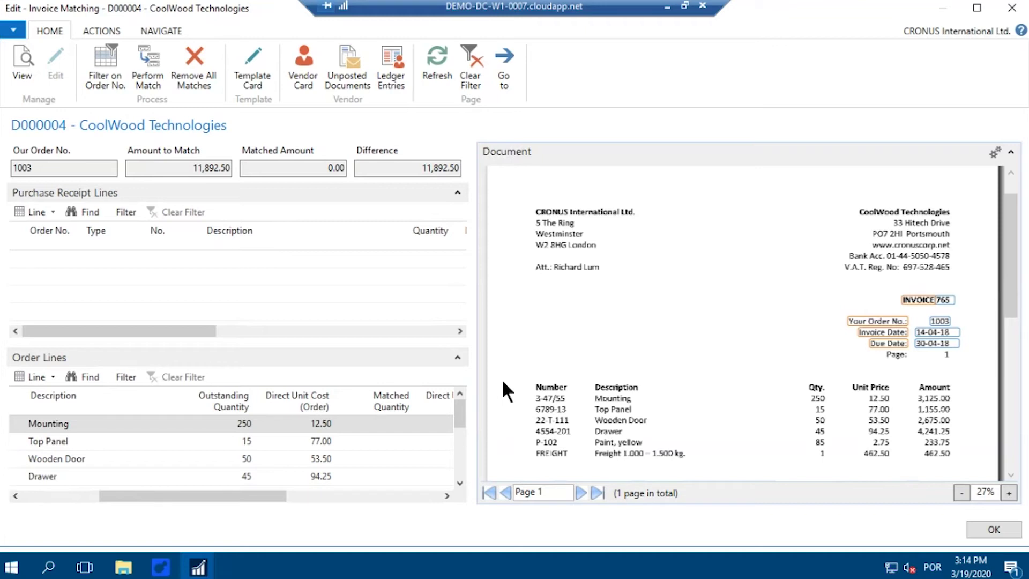
left_click(144, 65)
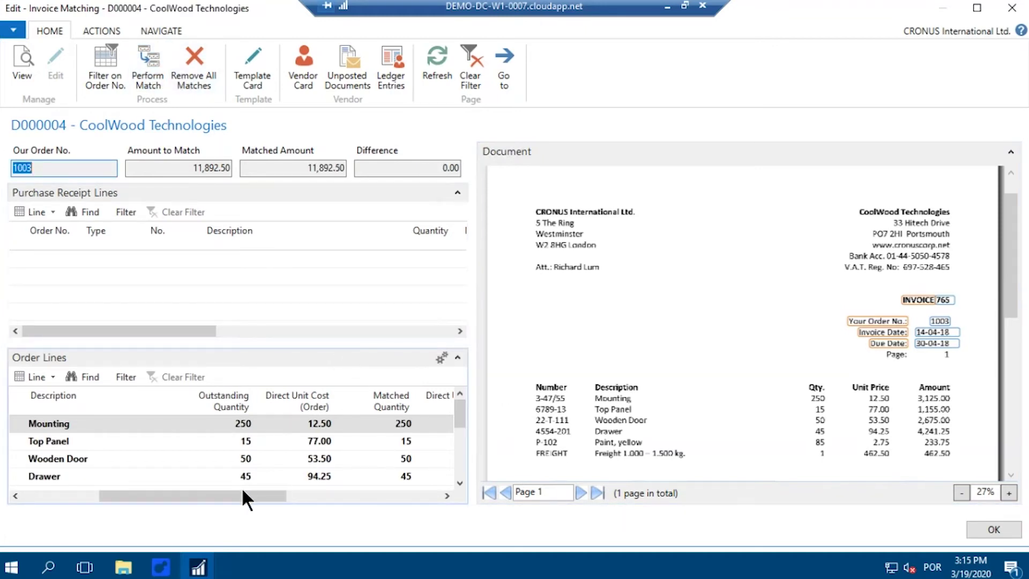
left_click_drag(242, 495, 346, 492)
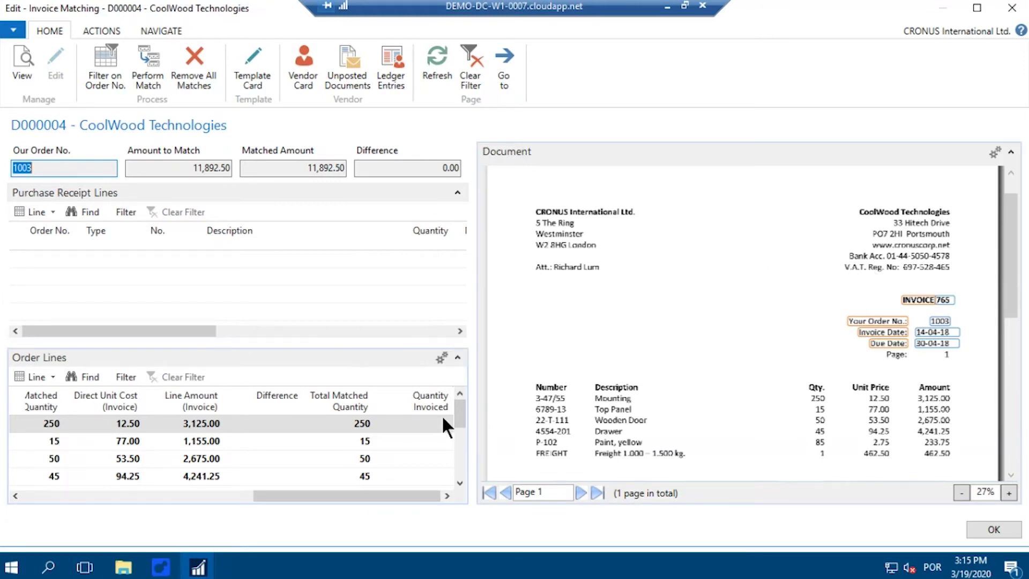
left_click_drag(349, 494, 107, 498)
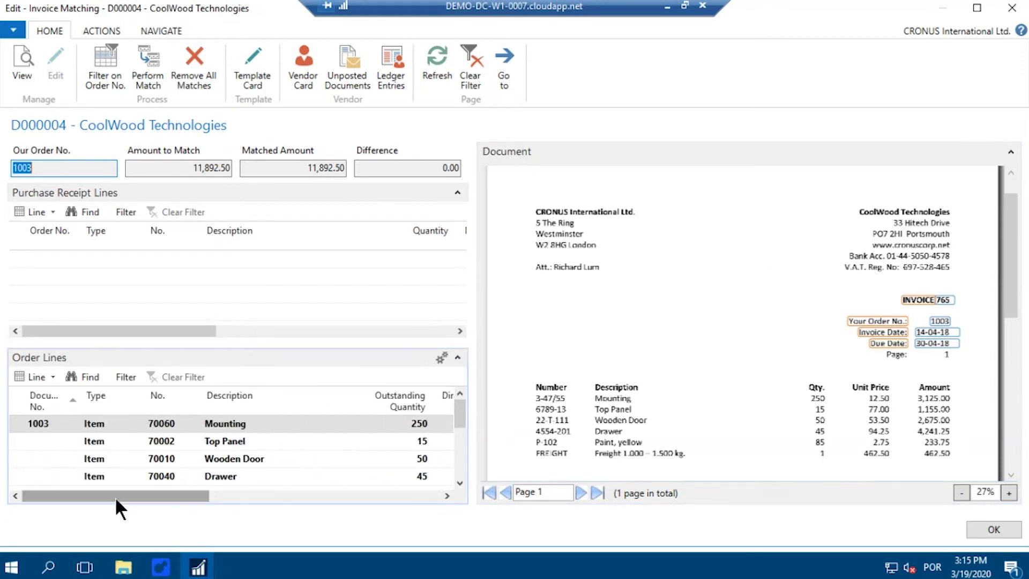
left_click(1010, 8)
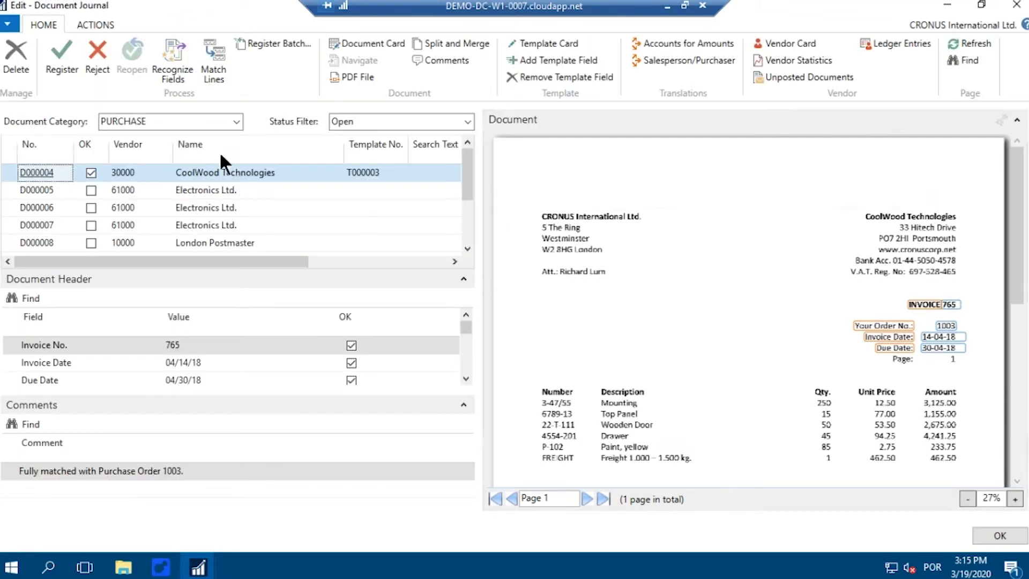
Step: Register D000004, send an approval request for its purchase invoice, and close the invoice
left_click(67, 55)
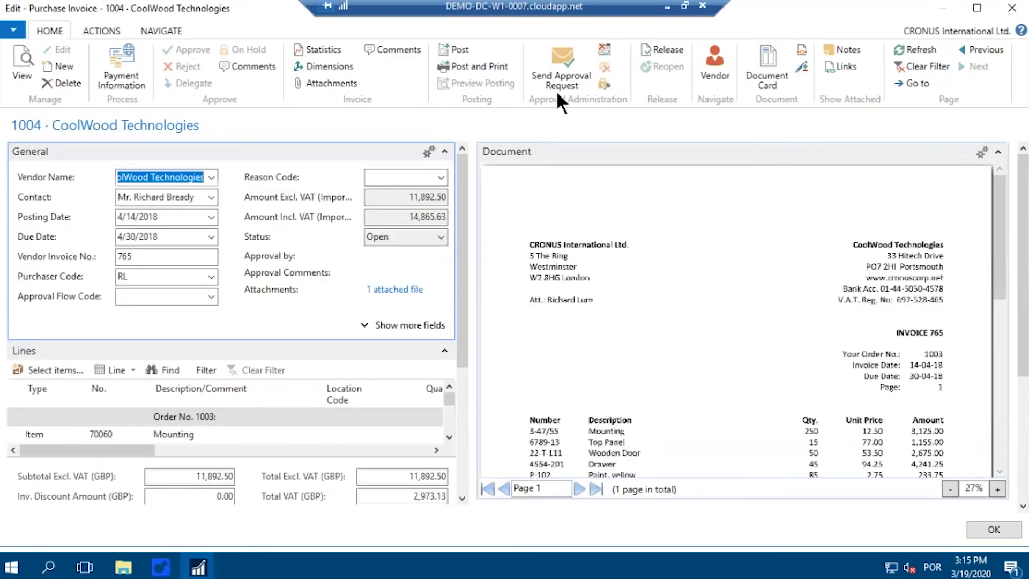
left_click(561, 86)
left_click(578, 299)
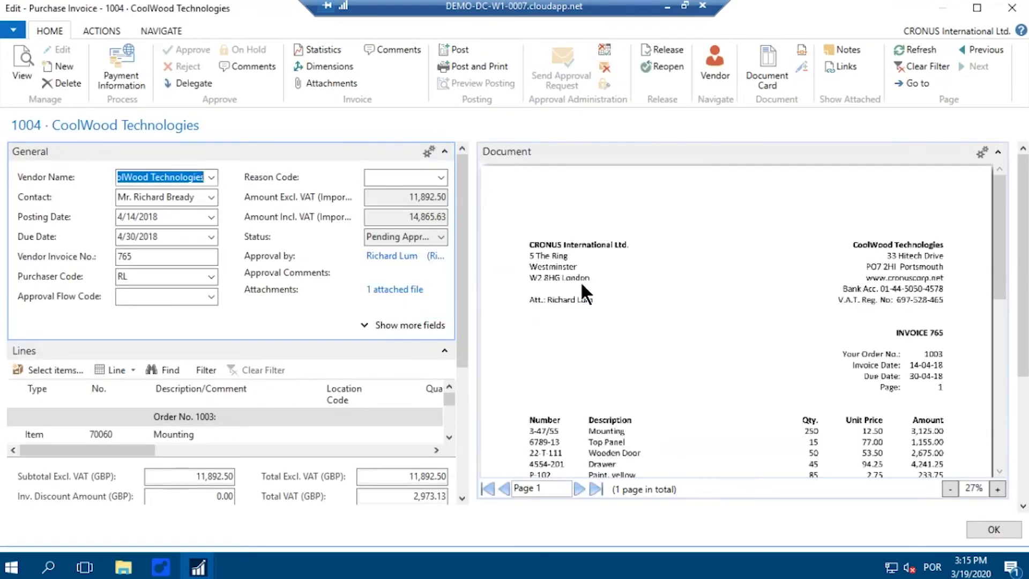
left_click(1009, 11)
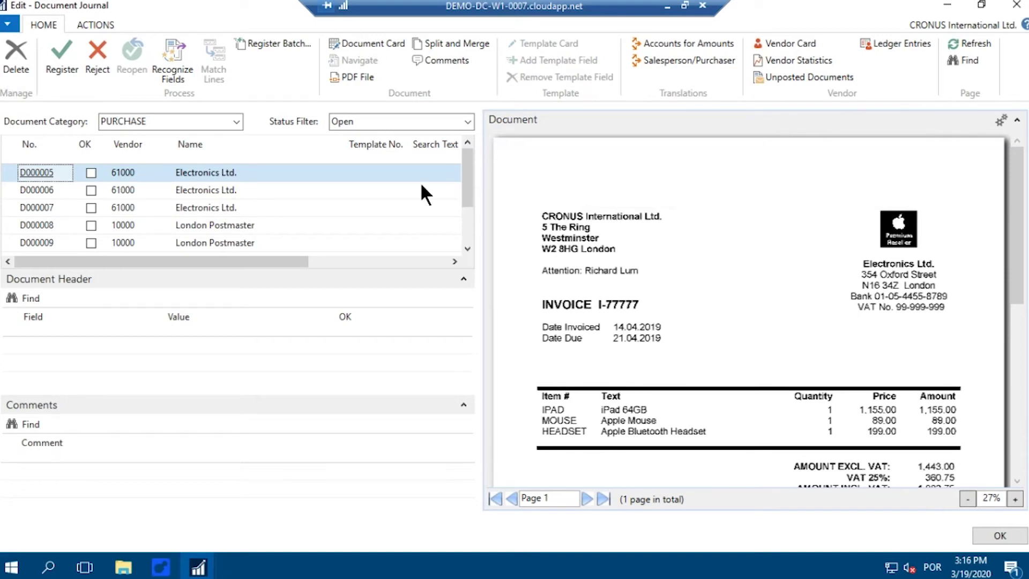
Step: Recognize the fields of Electronics Ltd. document D000005 and replace its Invoice No. with I-77777, captured from the INVOICE line of the document
left_click(176, 66)
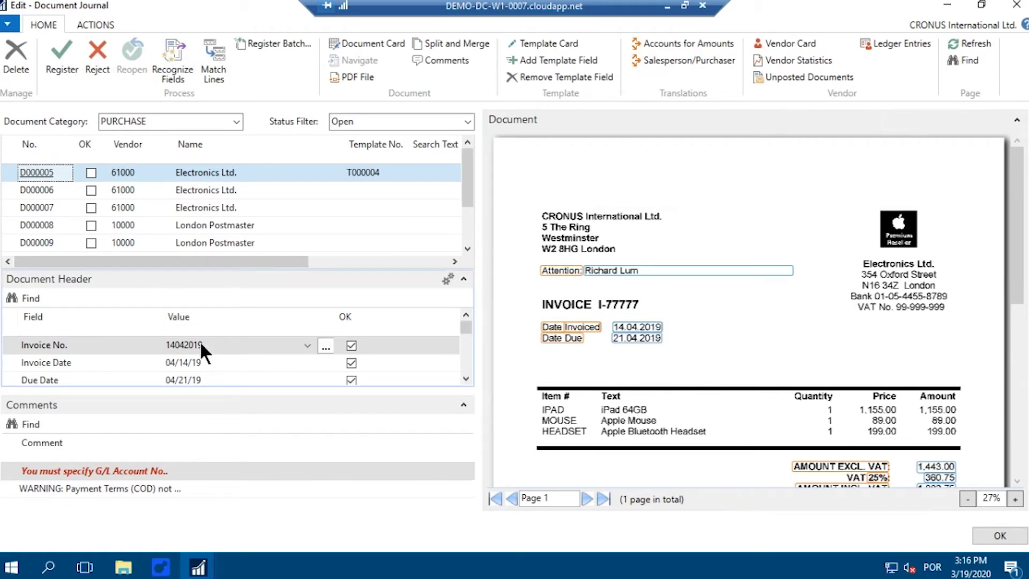
left_click(77, 346)
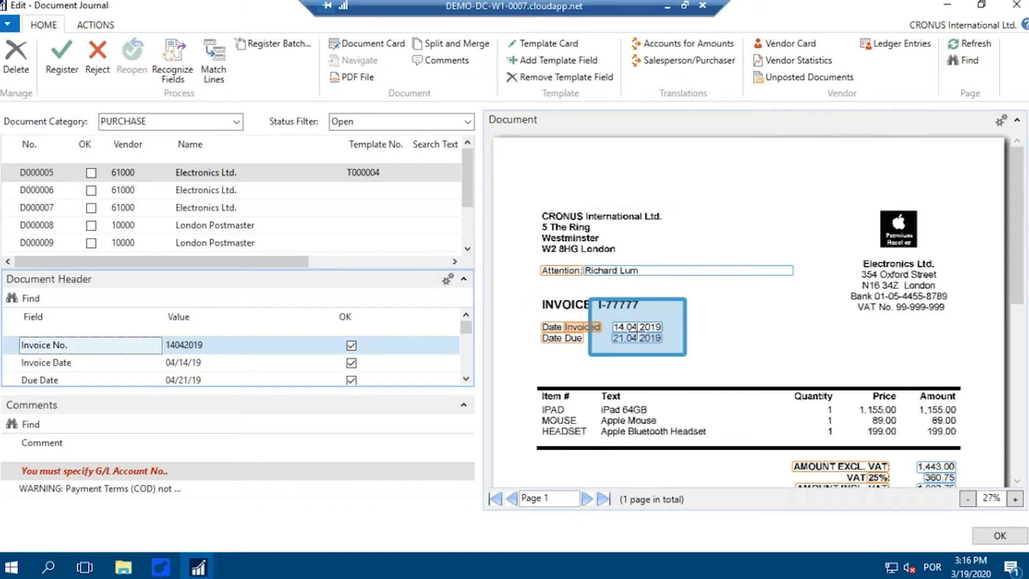
left_click(218, 346)
key("BackSpace")
key("BackSpace")
key("BackSpace")
key("BackSpace")
key("BackSpace")
key("BackSpace")
key("BackSpace")
key("BackSpace")
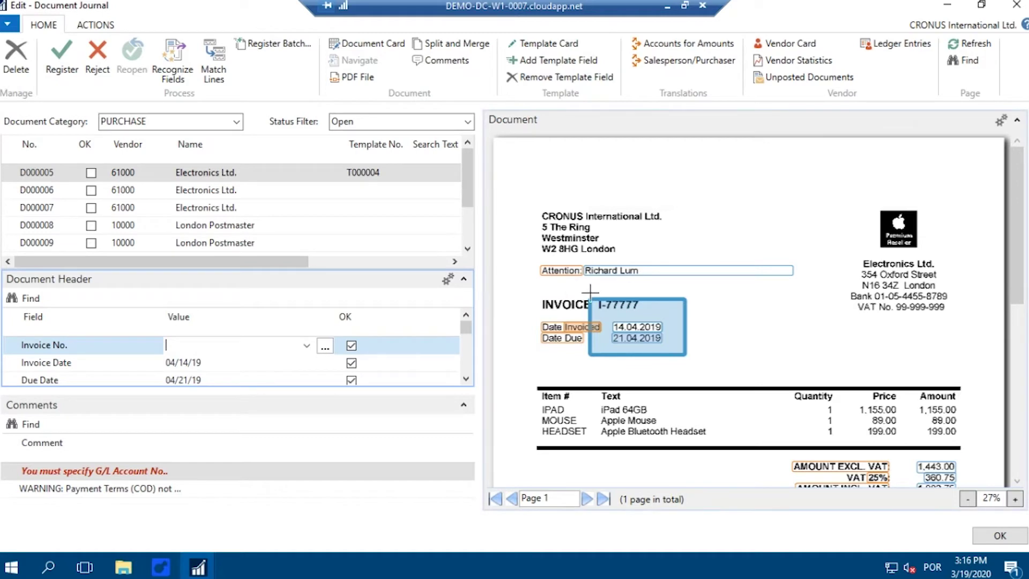
left_click_drag(590, 292, 660, 315)
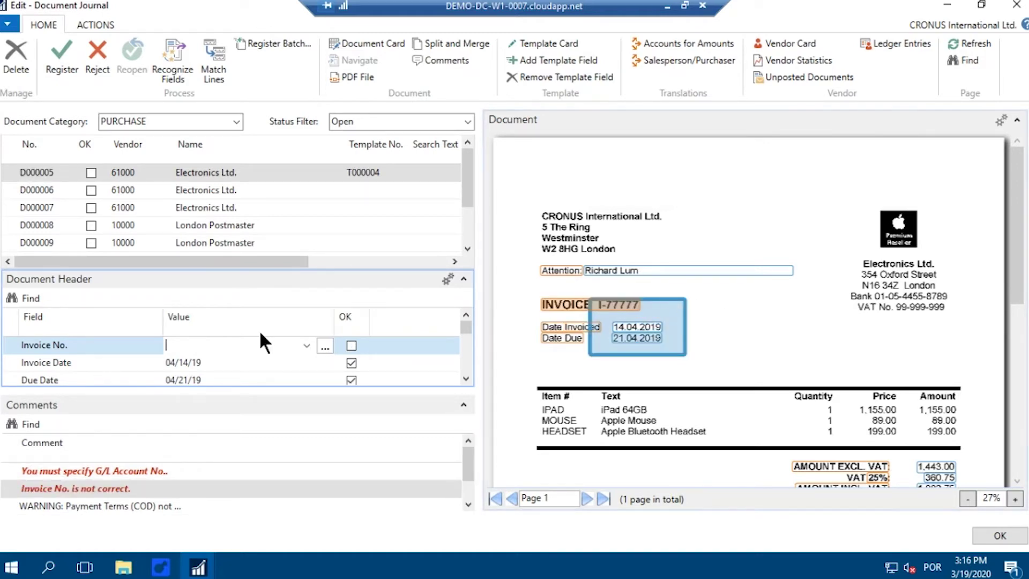
left_click(638, 318)
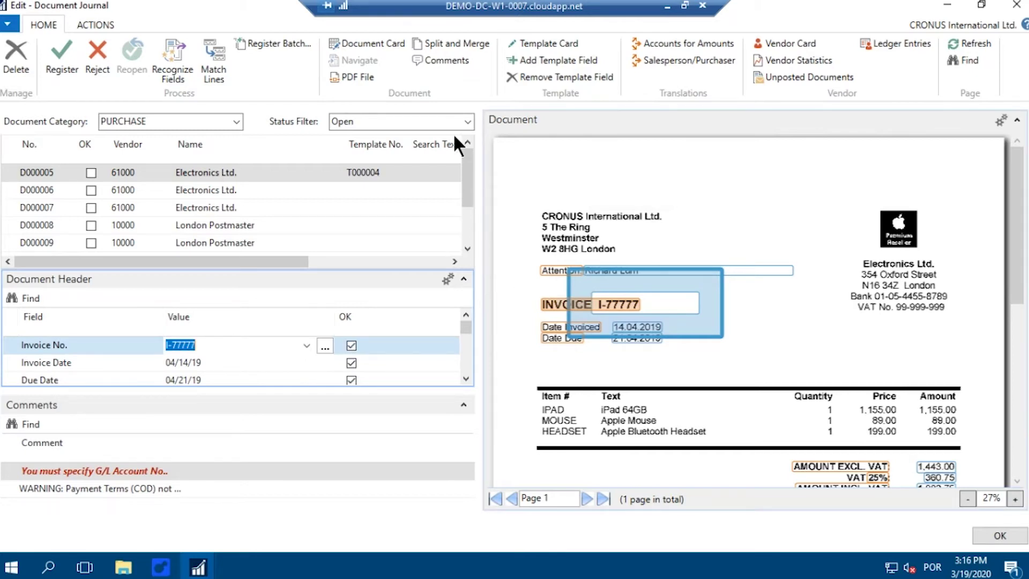
Step: Open the document card of D000005 and map the line field No. to the Item # column heading on the invoice
left_click(390, 44)
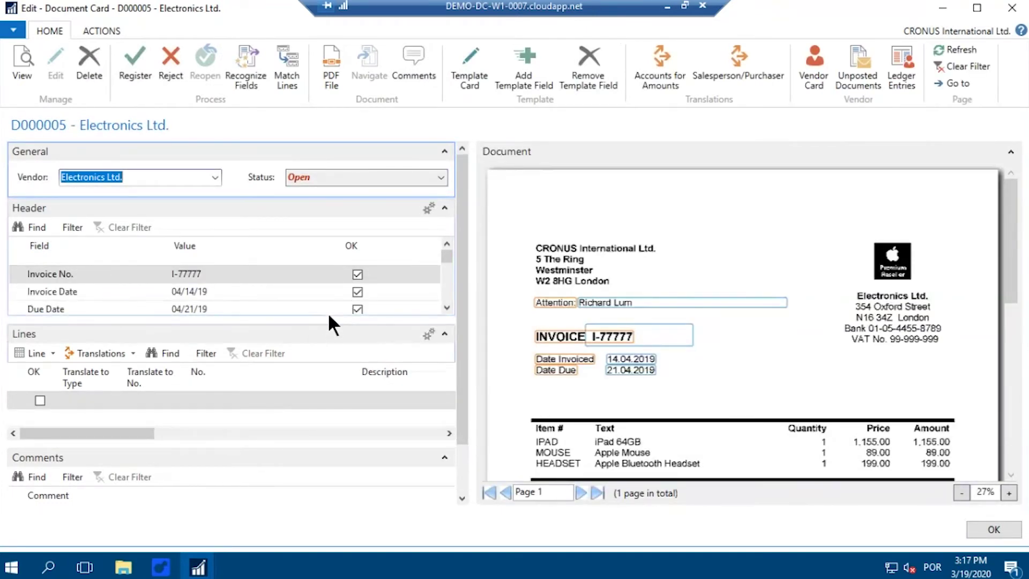
scroll(458, 413, "down", 1)
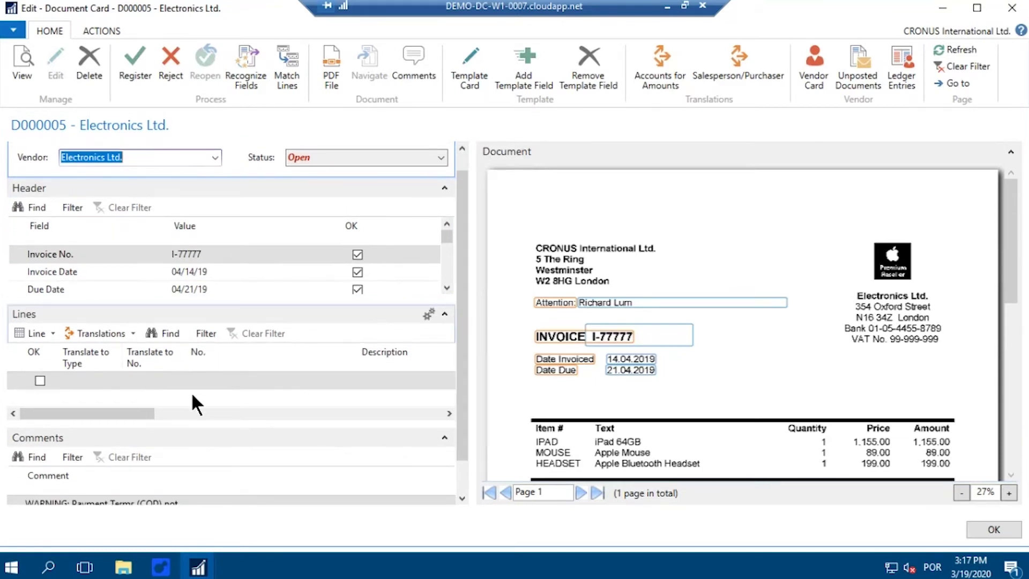
scroll(1013, 284, "down", 1)
scroll(1013, 284, "down", 3)
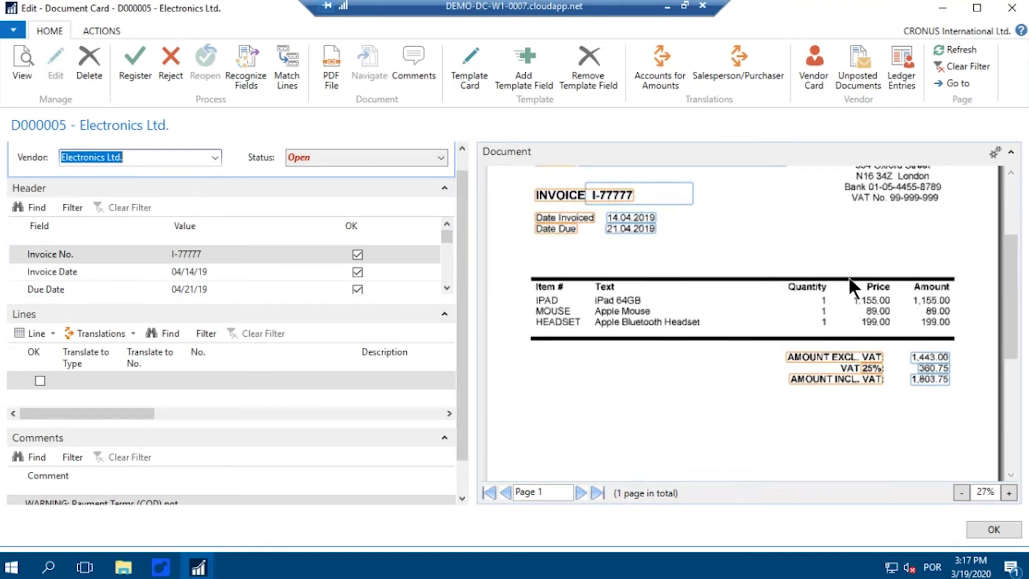
left_click(254, 275)
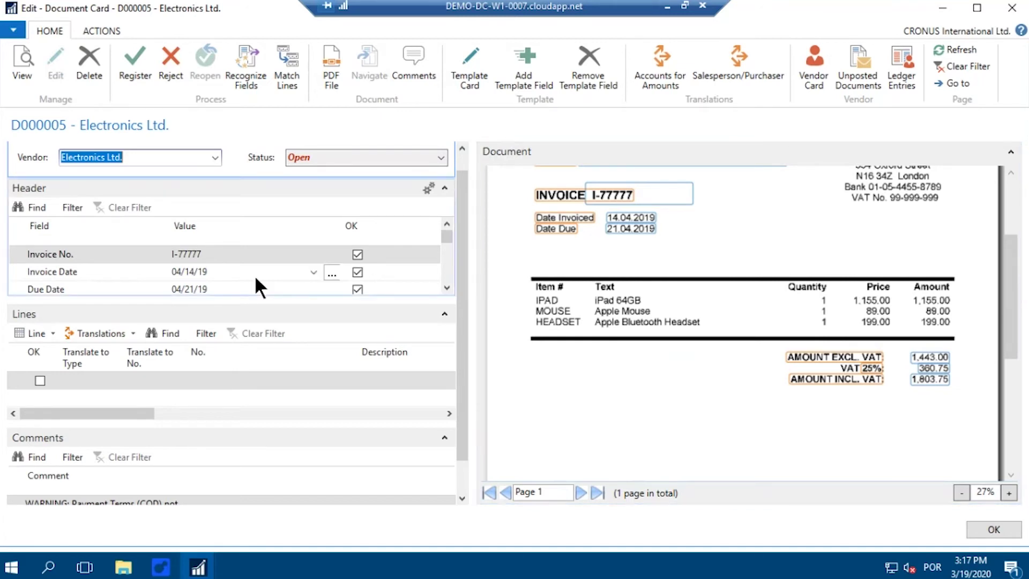
left_click(228, 312)
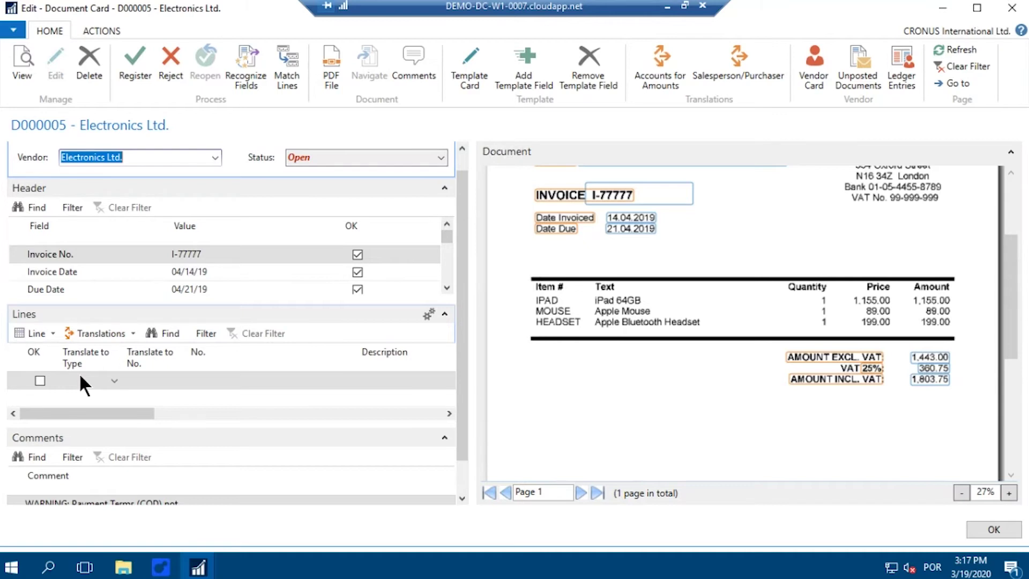
left_click(217, 378)
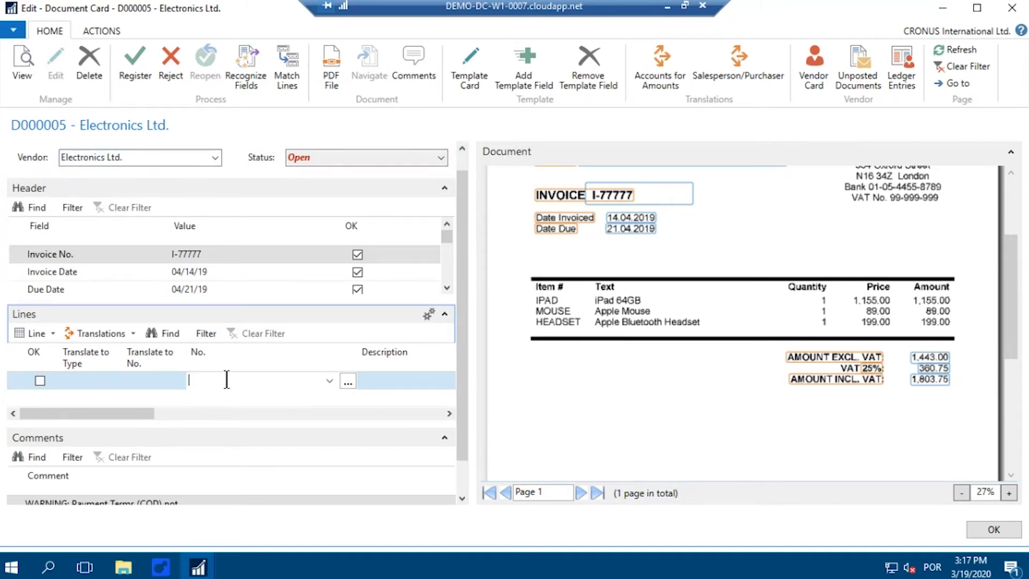
left_click_drag(528, 279, 588, 292)
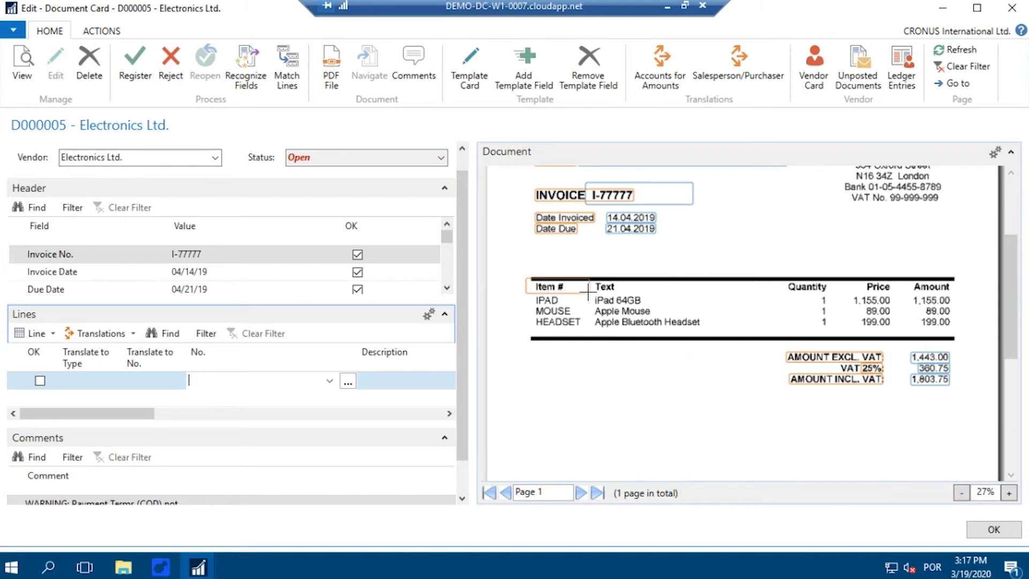
Step: Map the line fields Description and Quantity to the Text and Quantity column headings on the invoice
left_click(385, 380)
left_click(449, 414)
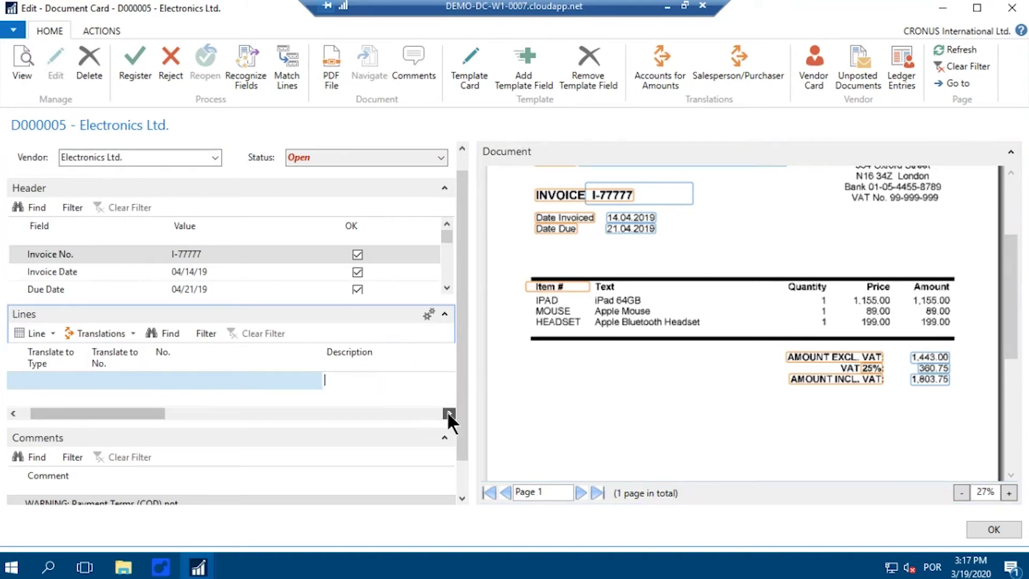
left_click(449, 414)
left_click(449, 414)
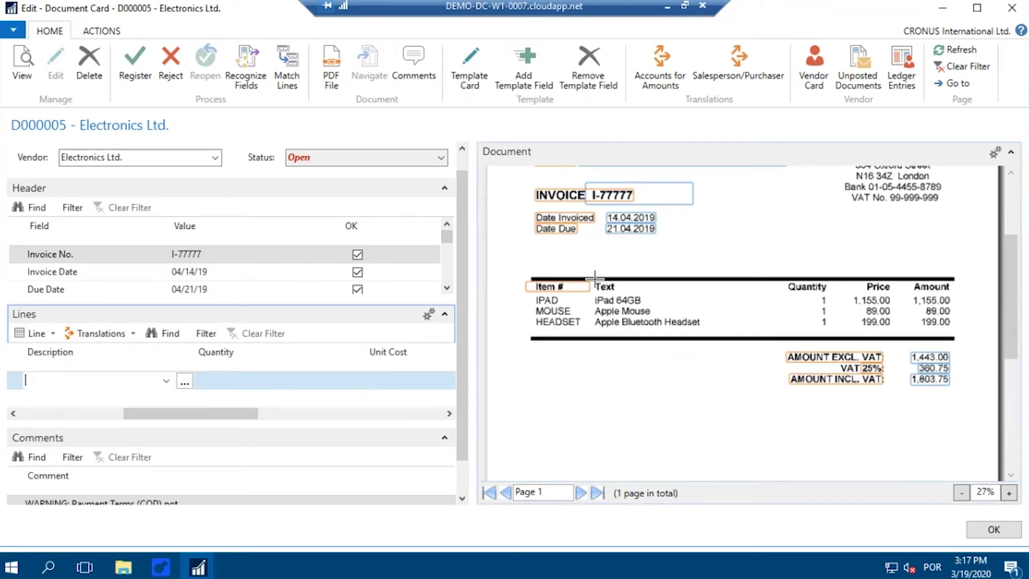
left_click_drag(592, 279, 778, 291)
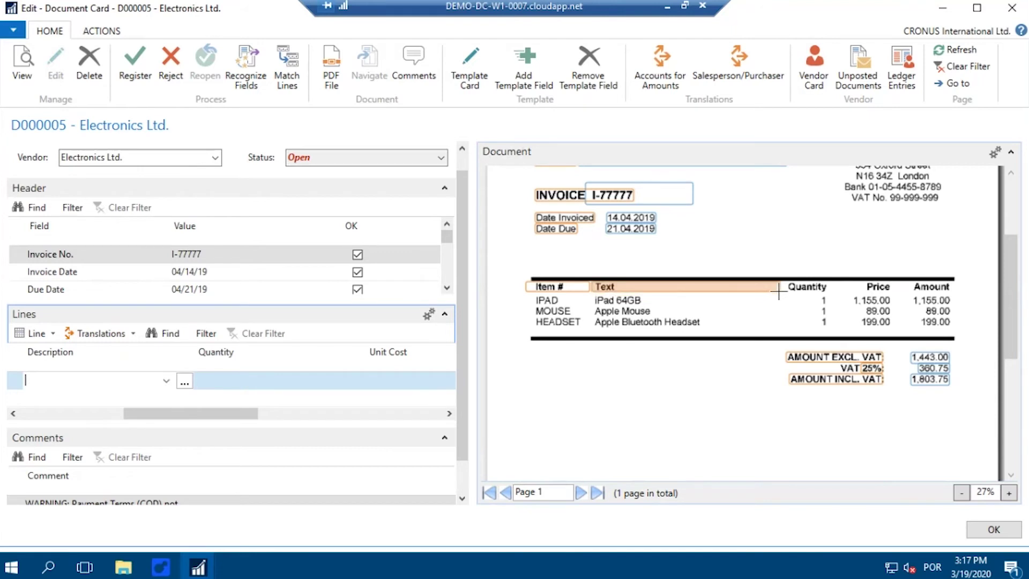
left_click(225, 381)
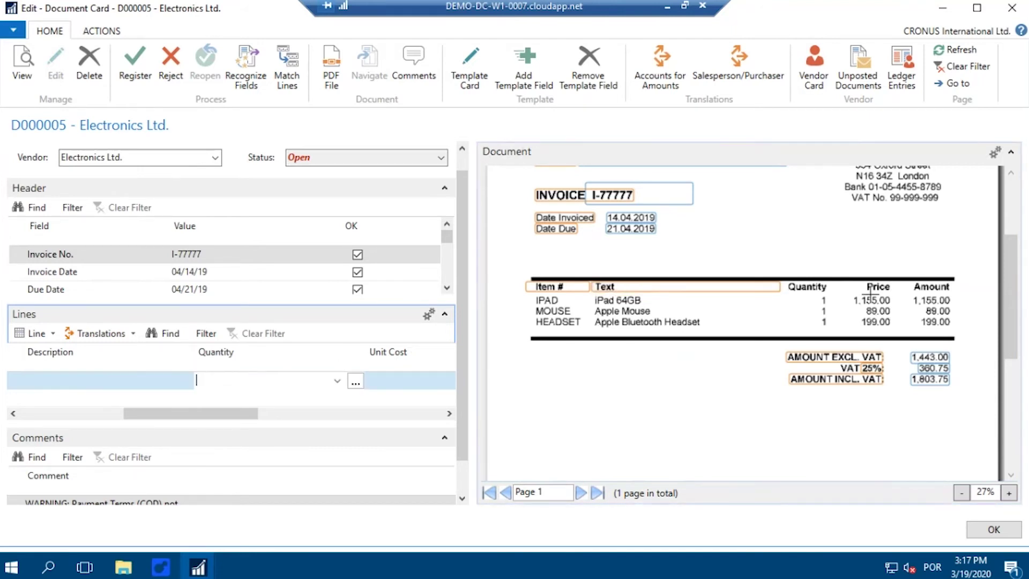
left_click_drag(782, 279, 837, 291)
Step: Map the line fields Unit Cost and Line Amount to the Price and Amount column headings on the invoice
left_click(449, 414)
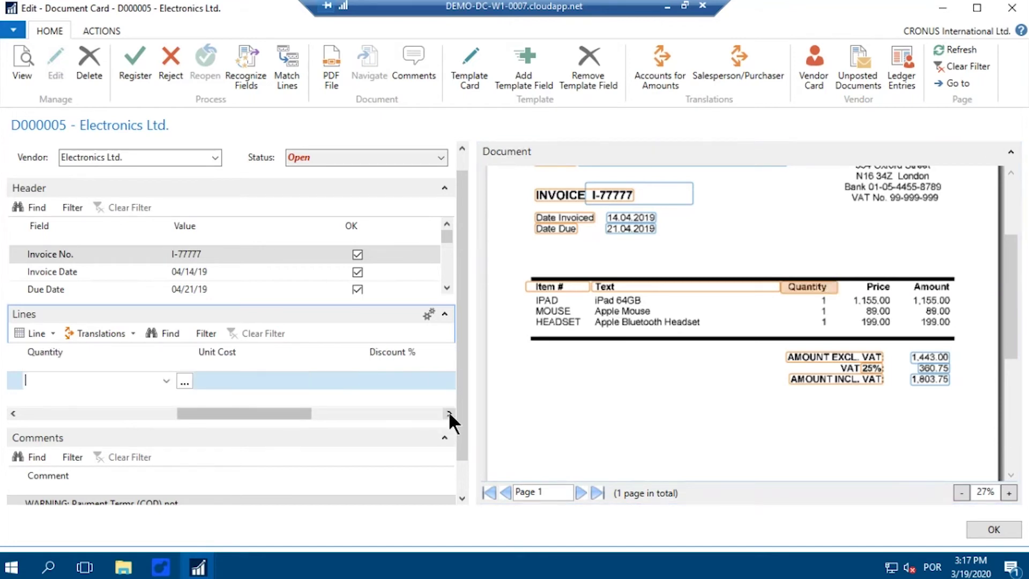
left_click(449, 414)
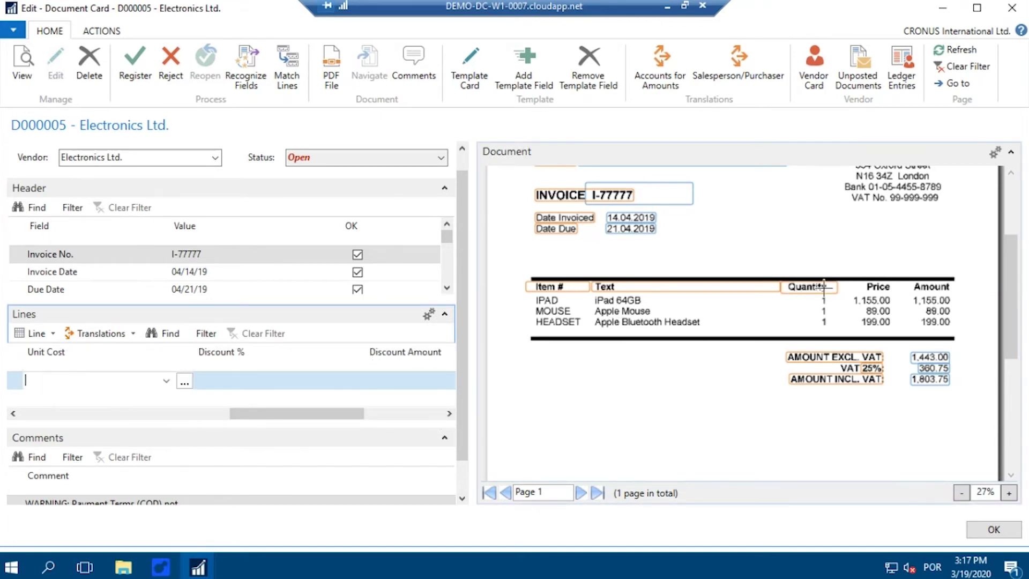
left_click_drag(839, 283, 899, 292)
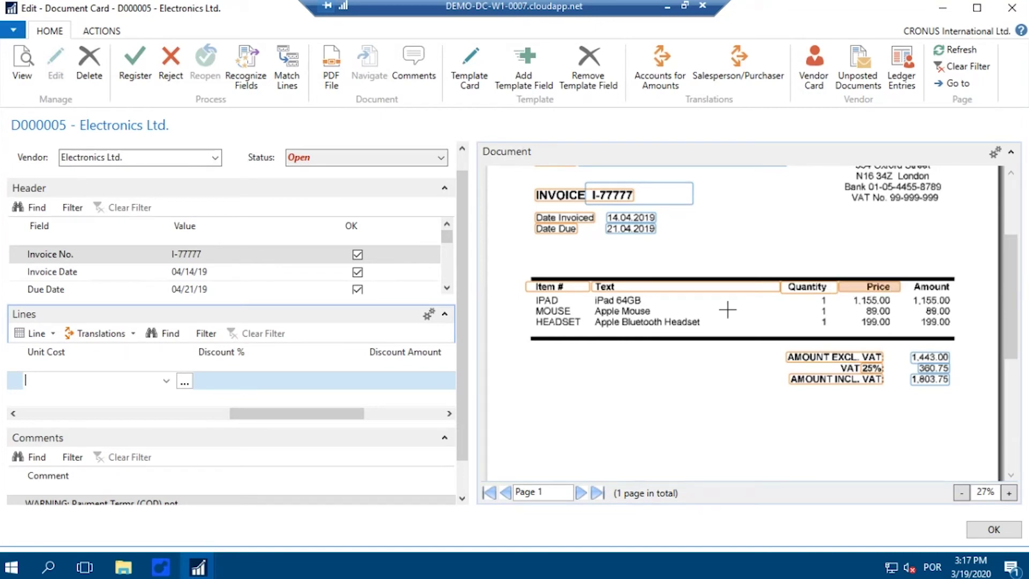
left_click(449, 413)
left_click(449, 414)
left_click(308, 381)
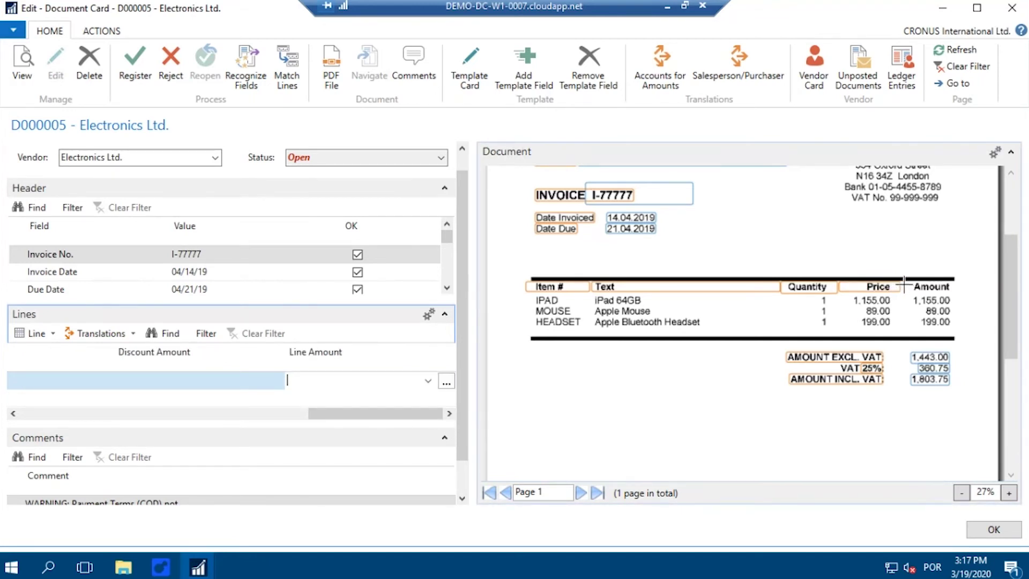
left_click_drag(902, 278, 954, 292)
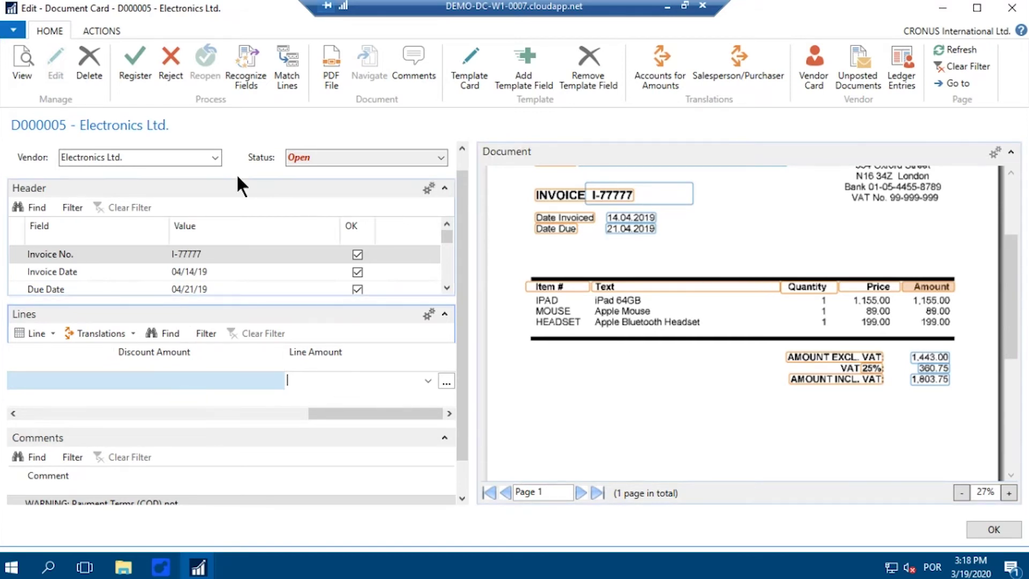
Step: Recognize the fields of D000005 again to read its invoice lines, and widen the data area beside the document preview
left_click(247, 77)
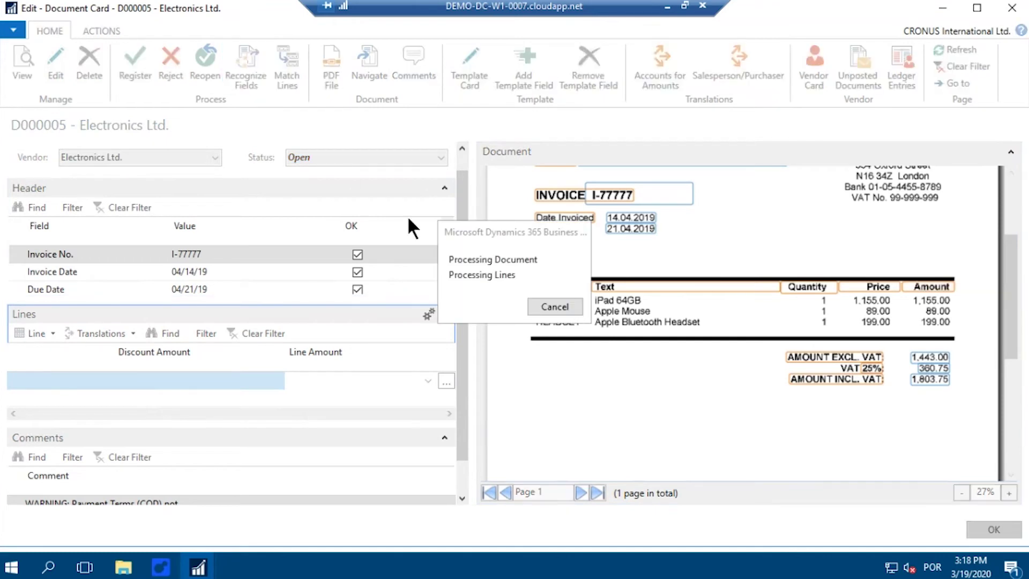
left_click_drag(360, 408, 73, 412)
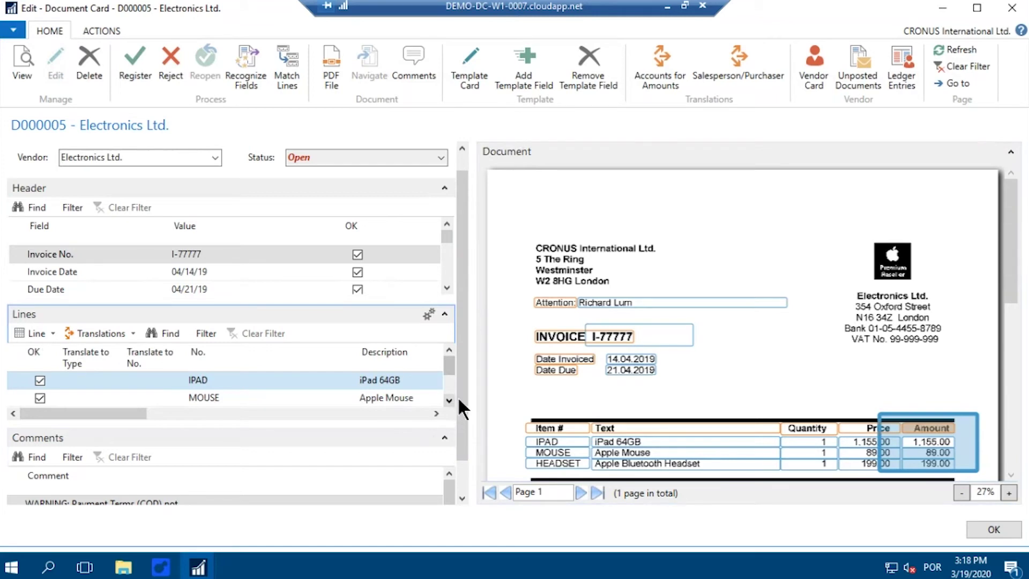
left_click_drag(470, 386, 498, 386)
left_click_drag(383, 413, 50, 413)
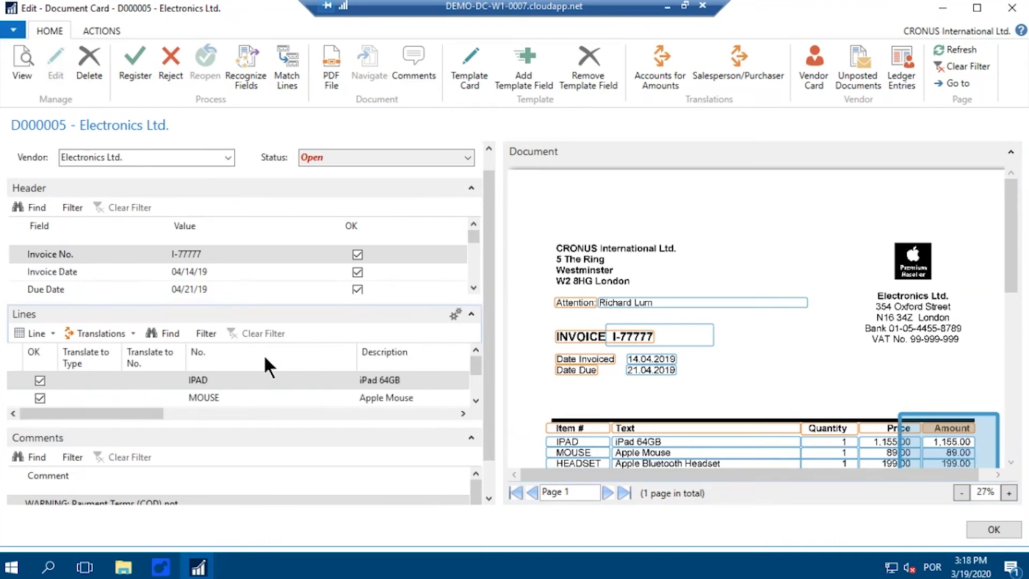
Step: Translate the IPAD invoice line to type Item with No. 1000
left_click(475, 400)
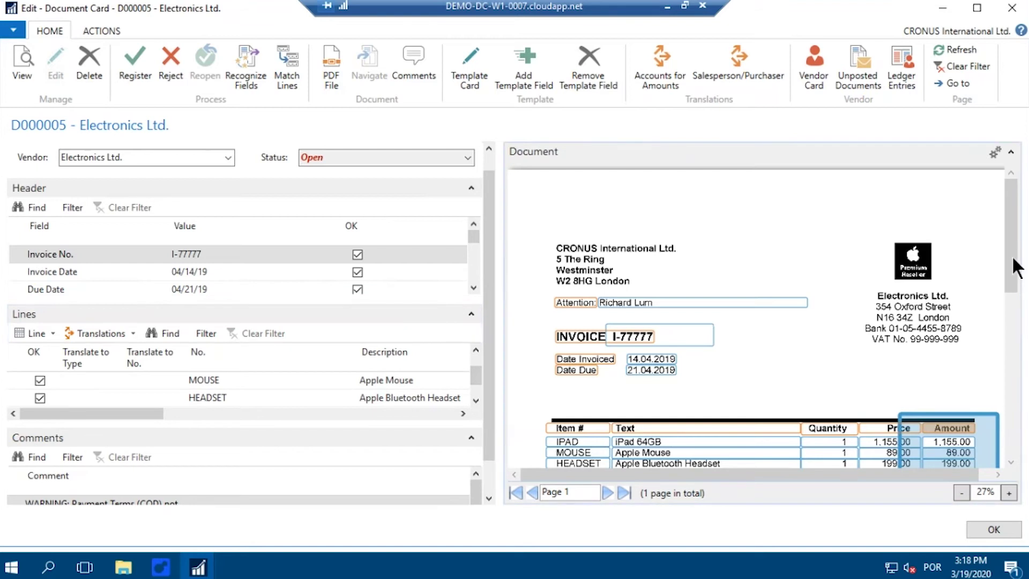
scroll(1013, 287, "down", 3)
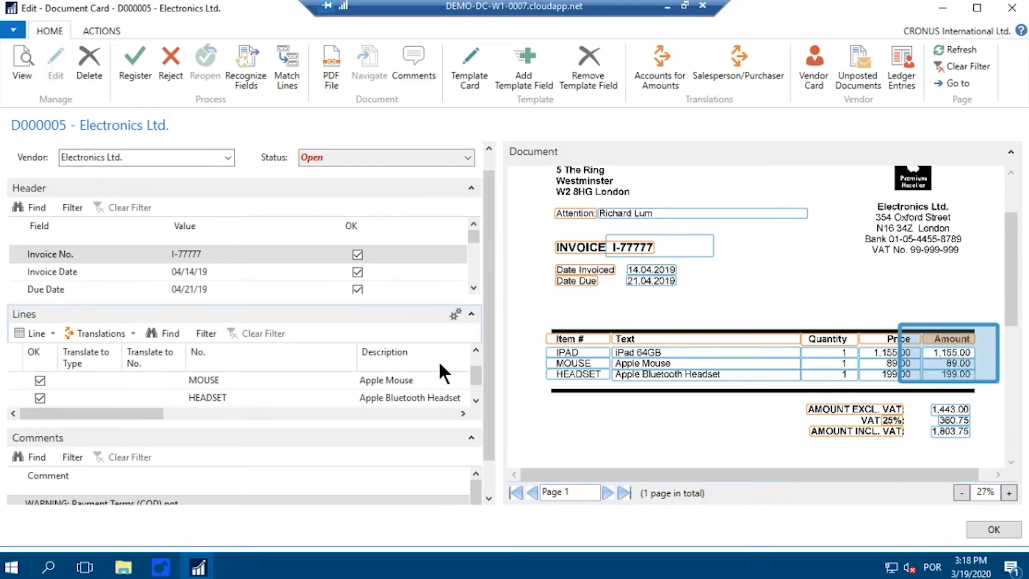
left_click(476, 348)
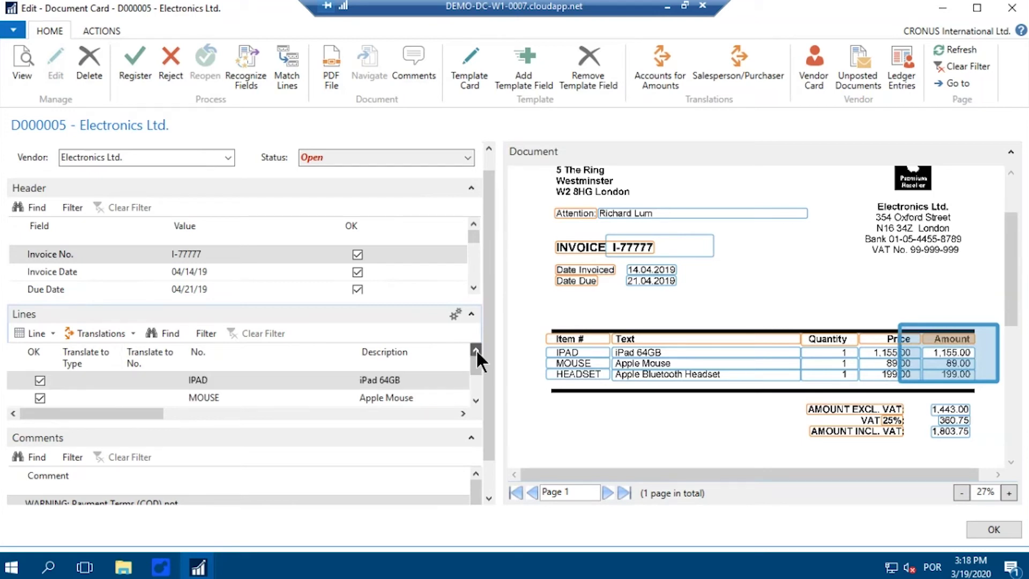
left_click(108, 378)
left_click(114, 380)
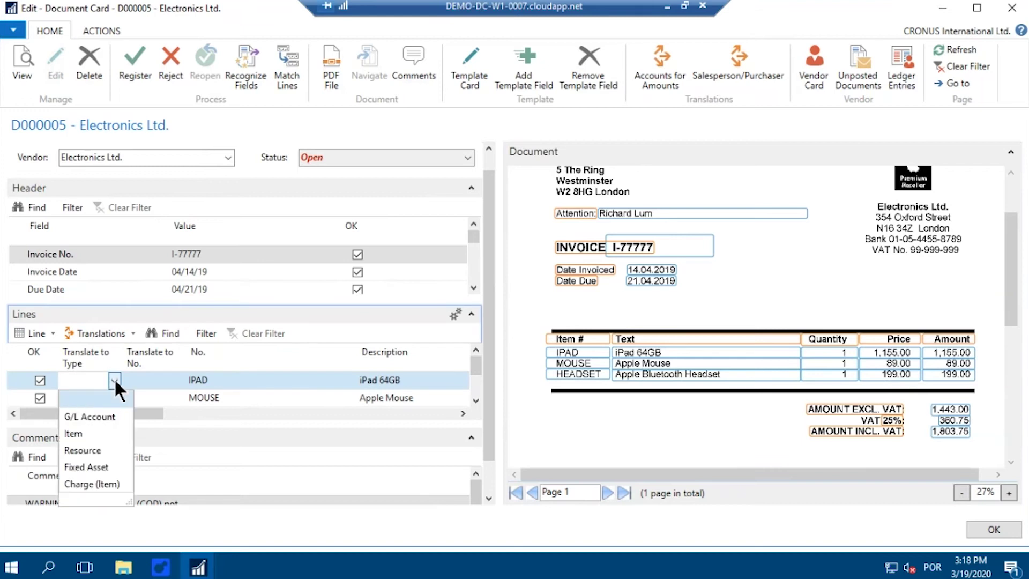
left_click(94, 433)
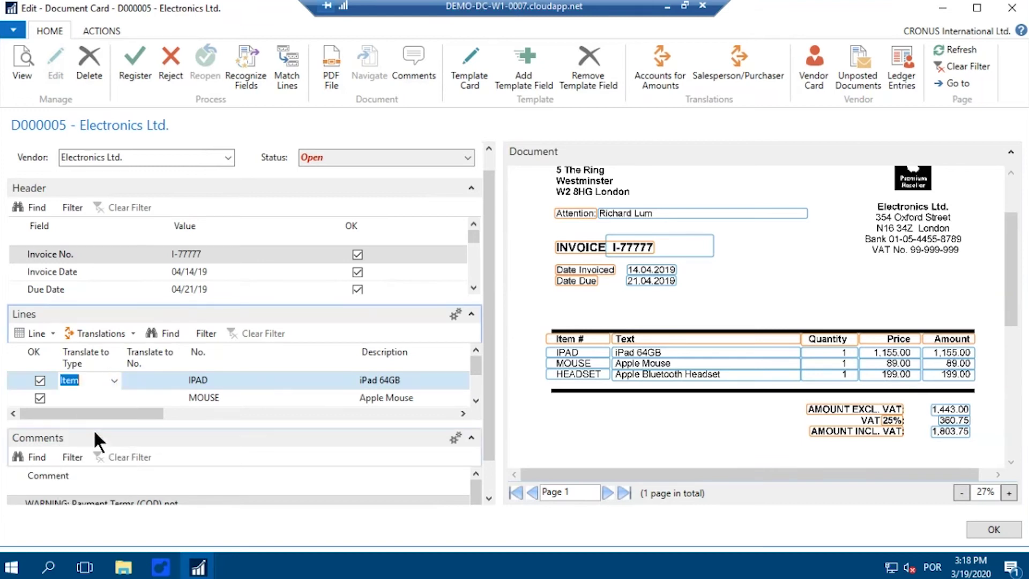
left_click(153, 379)
type("1000")
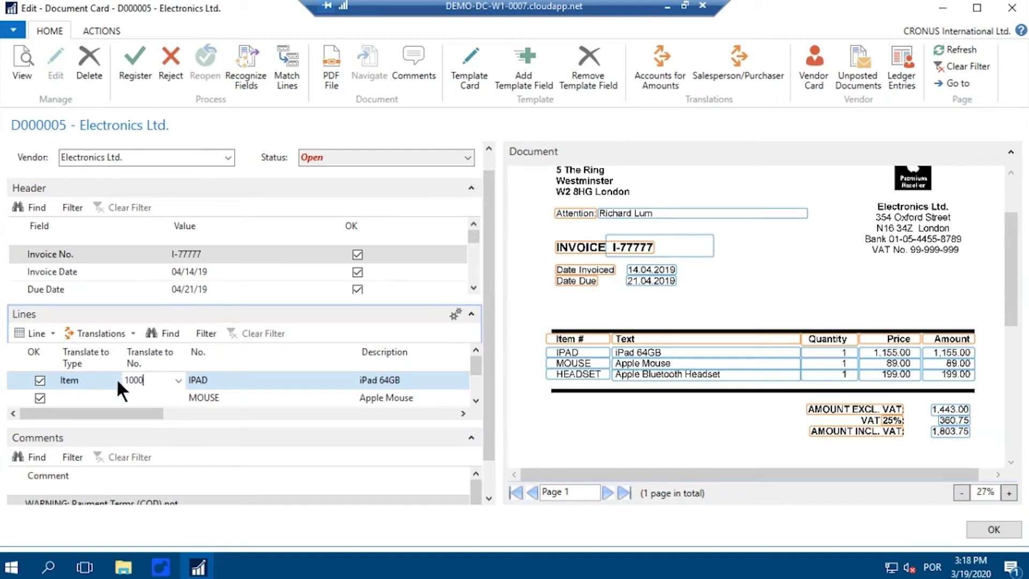
Step: Translate the MOUSE invoice line to type G/L Account with No. 8330
left_click(91, 397)
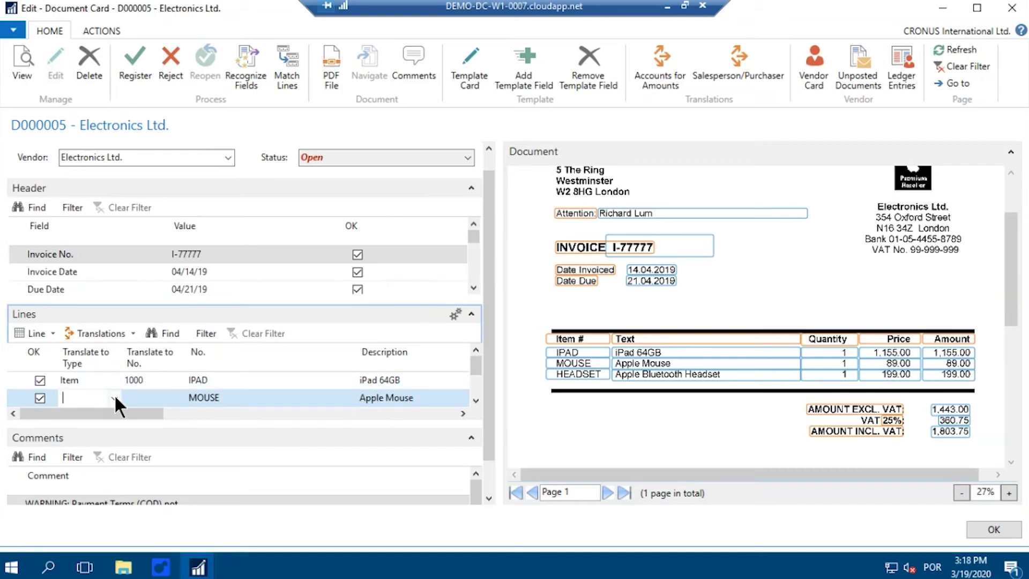
left_click(114, 397)
left_click(96, 433)
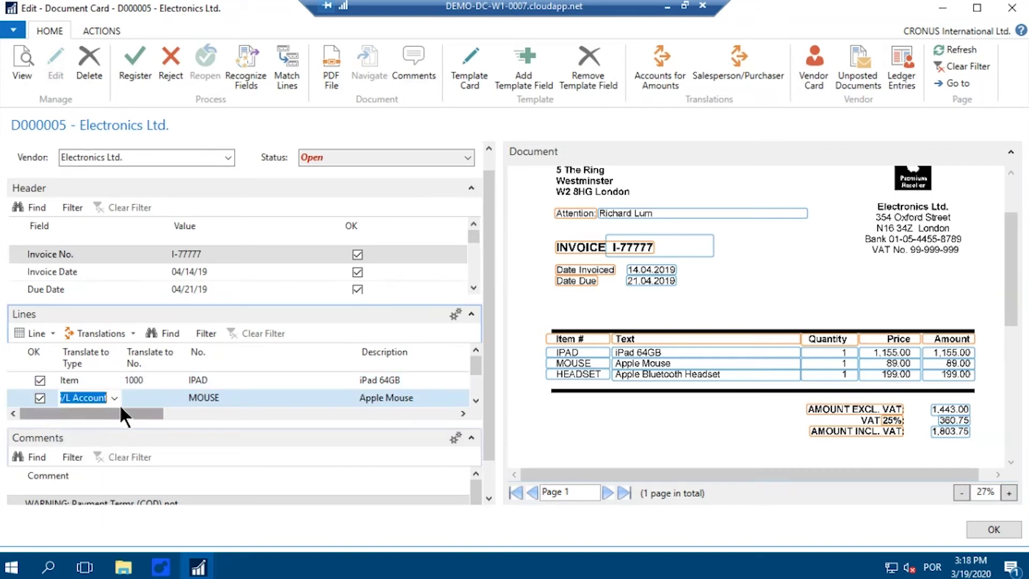
left_click(142, 396)
type("9330")
key("BackSpace")
key("BackSpace")
key("BackSpace")
type("330")
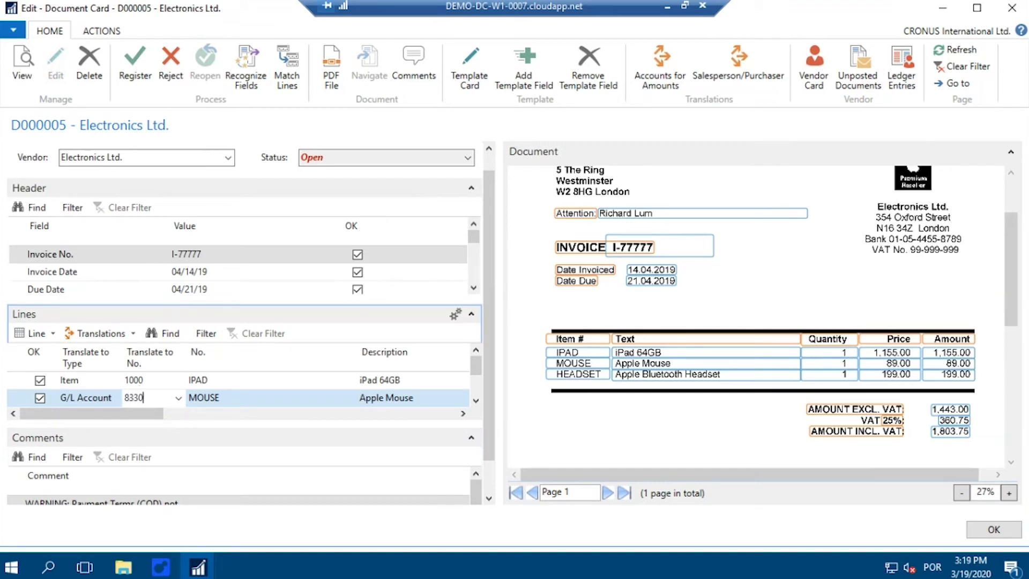
Step: Translate the HEADSET invoice line to type Item with No. 70000
left_click(474, 400)
left_click(475, 399)
left_click(85, 380)
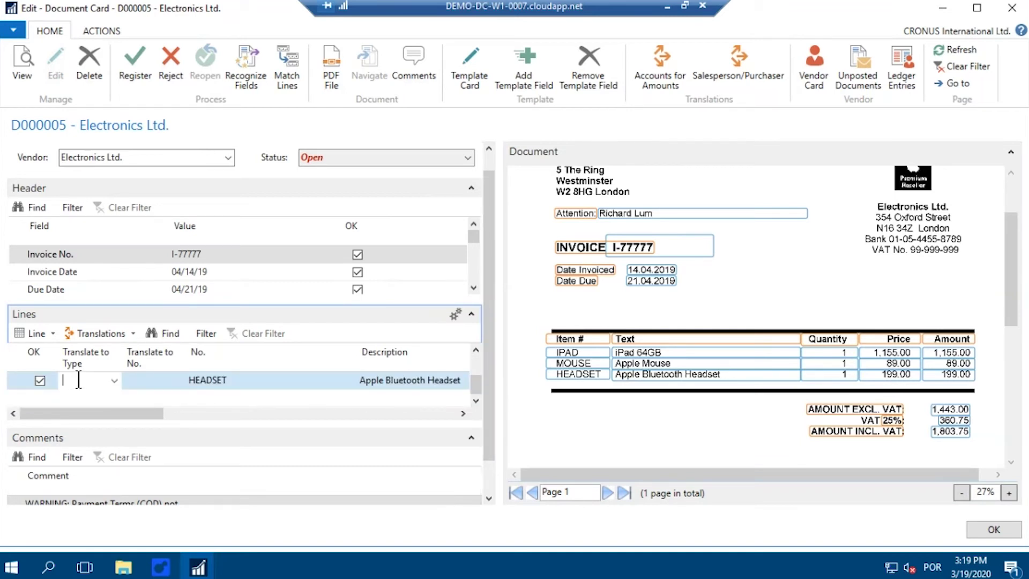
left_click(114, 380)
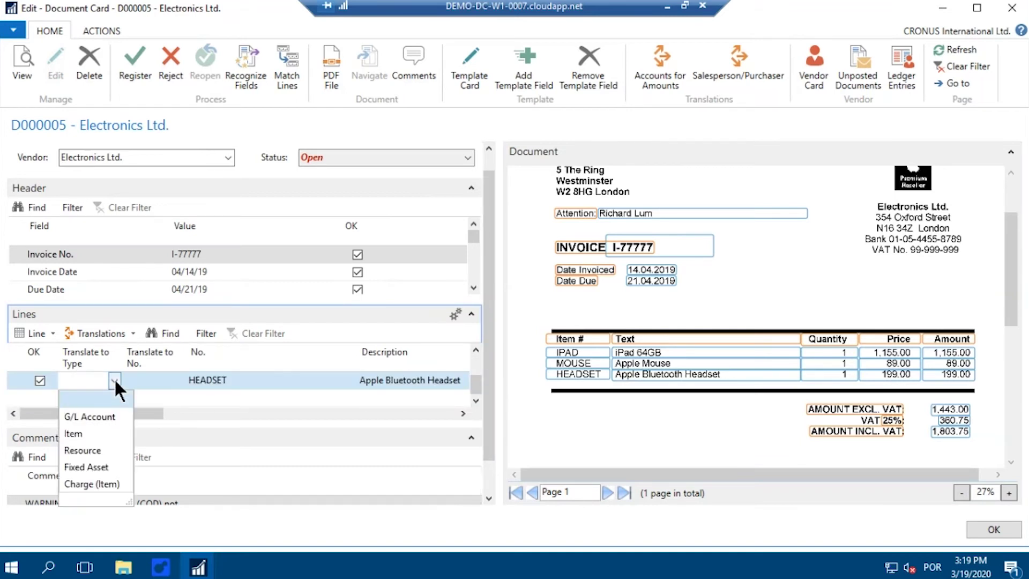
left_click(82, 429)
left_click(149, 379)
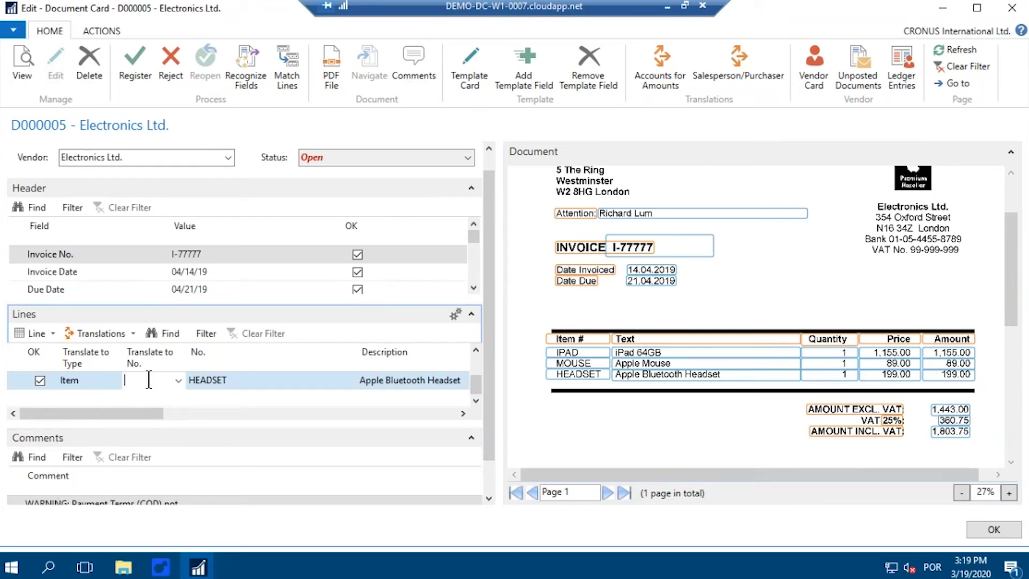
type("70000")
Step: Register document D000005 and send an approval request for the resulting Electronics Ltd. purchase invoice
left_click(134, 77)
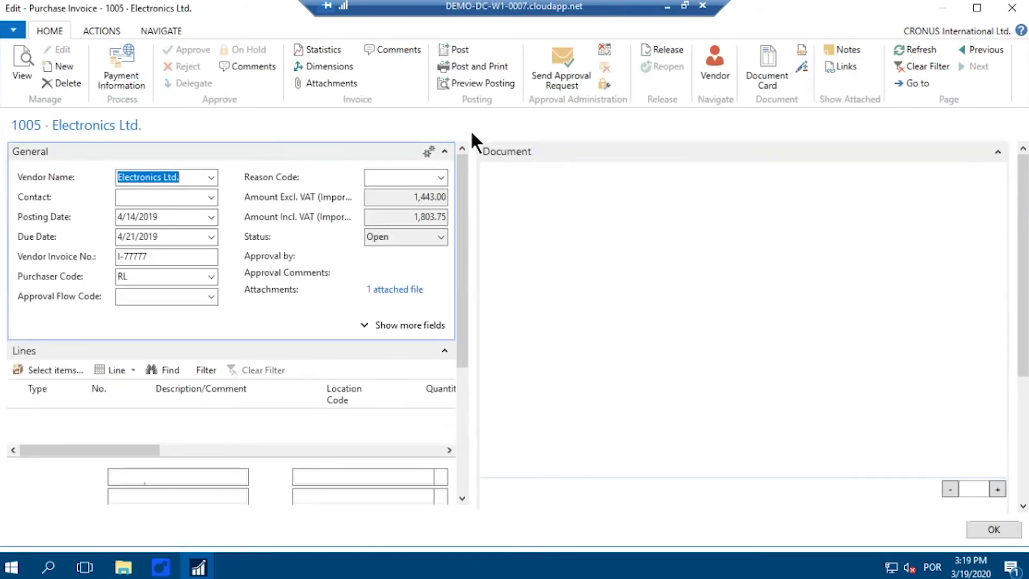
left_click(561, 83)
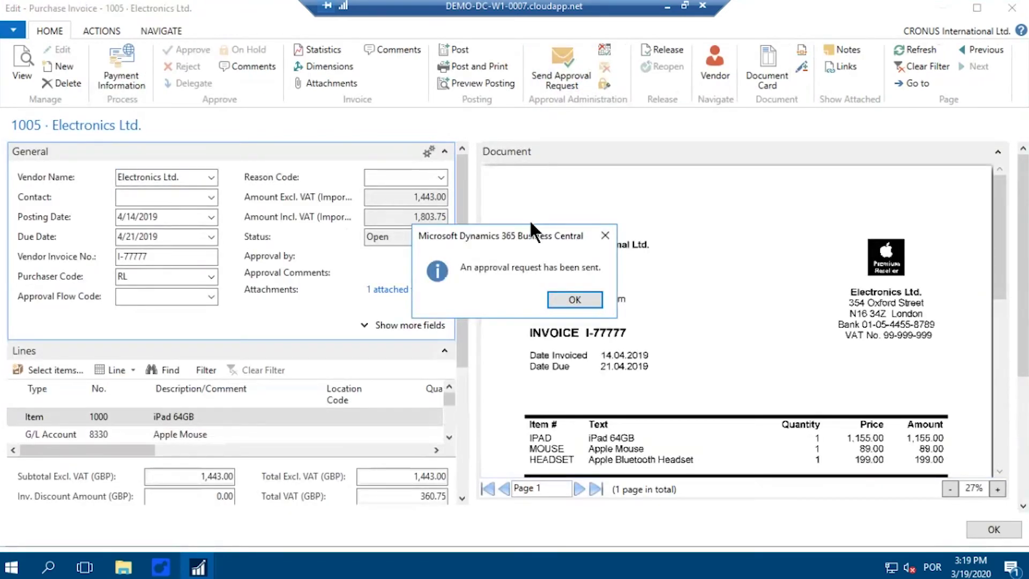
left_click(579, 297)
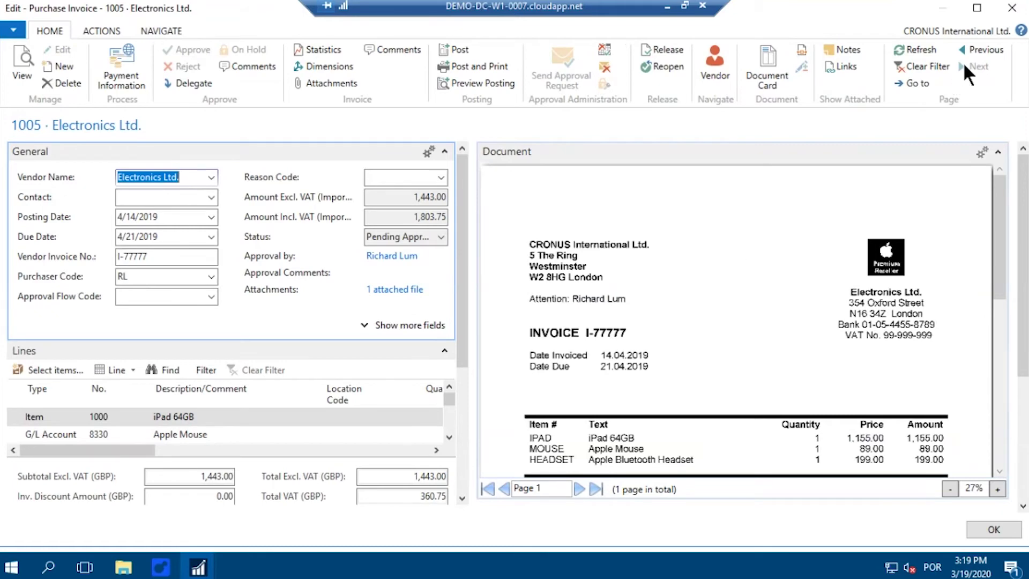
Step: Close the purchase invoice, the document card and the document journal to return to the Role Center
left_click(1012, 9)
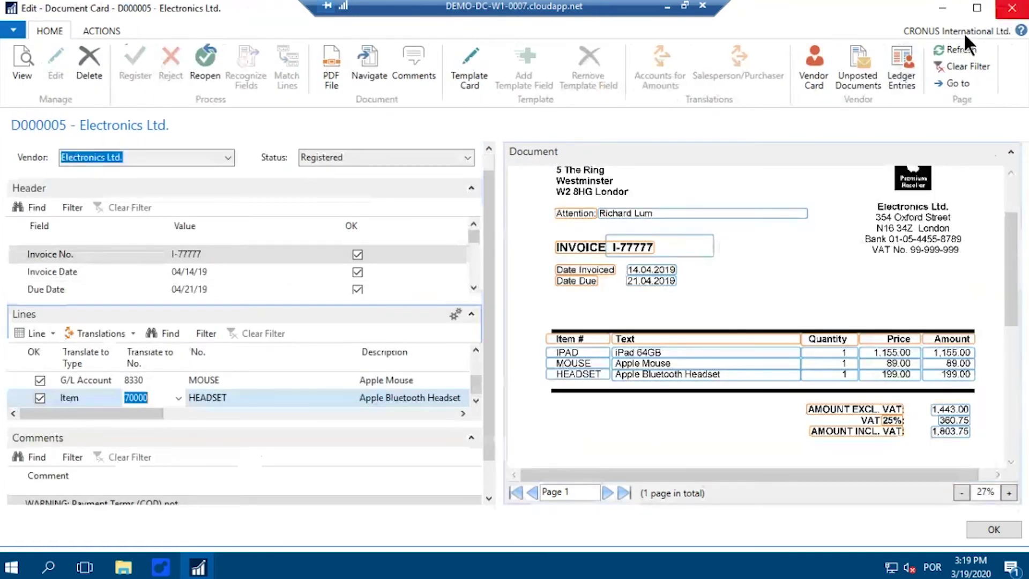
left_click(1012, 8)
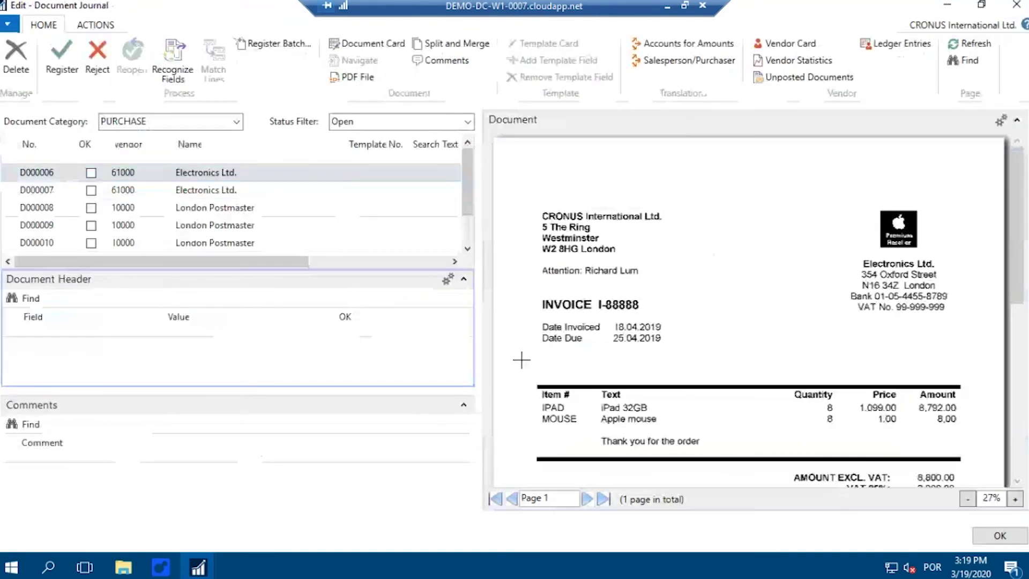
left_click(1010, 7)
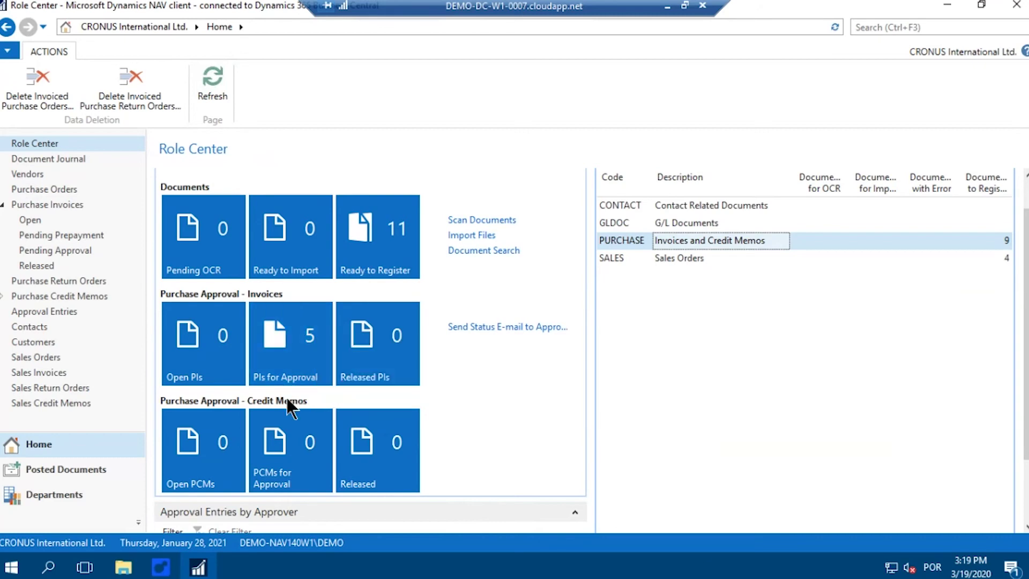
Step: Switch to the Continia Web Approval Portal in Chrome, enable the Adobe Acrobat extension and maximize the browser window
left_click(155, 560)
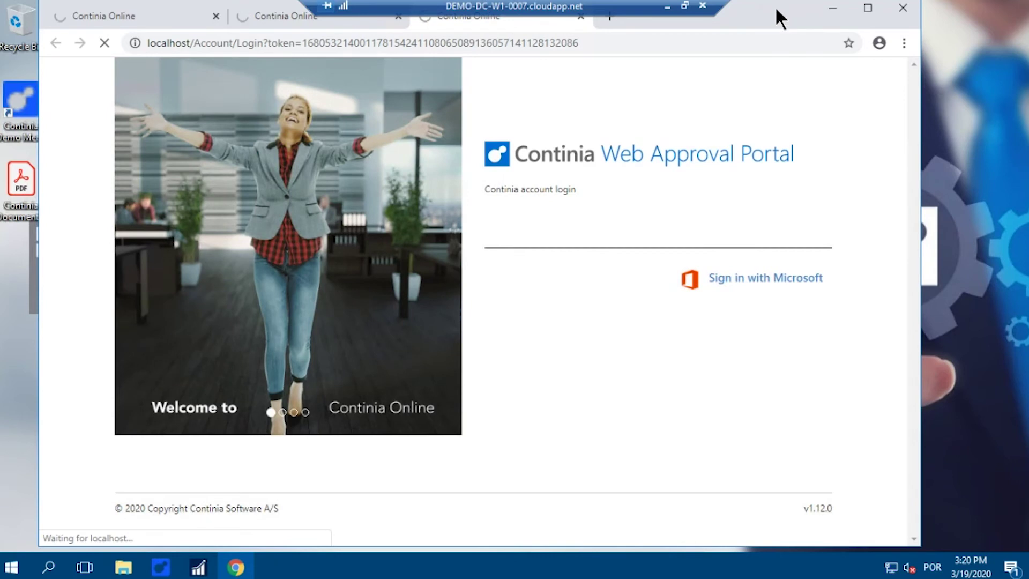
left_click_drag(775, 6, 792, 28)
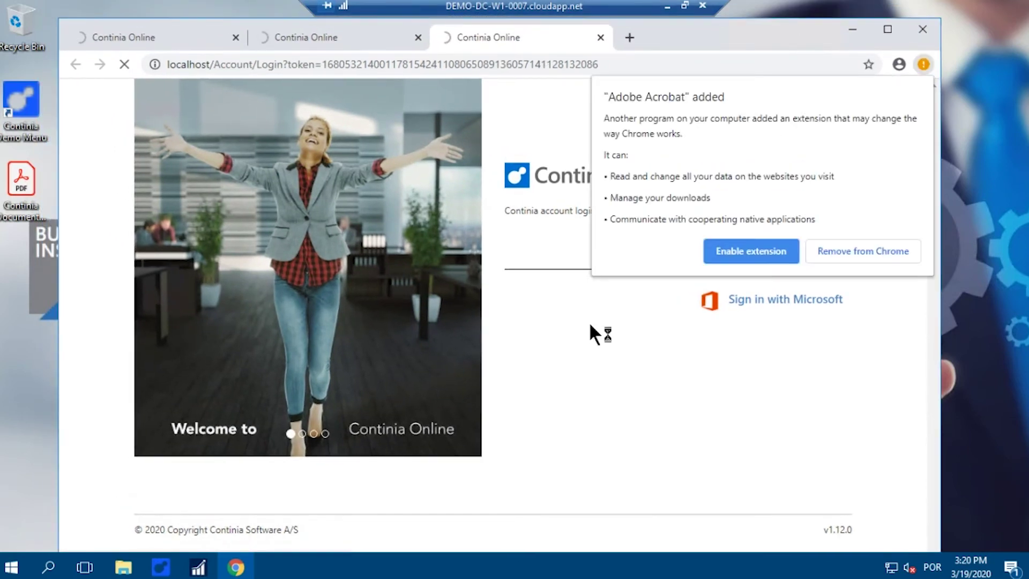
left_click(733, 252)
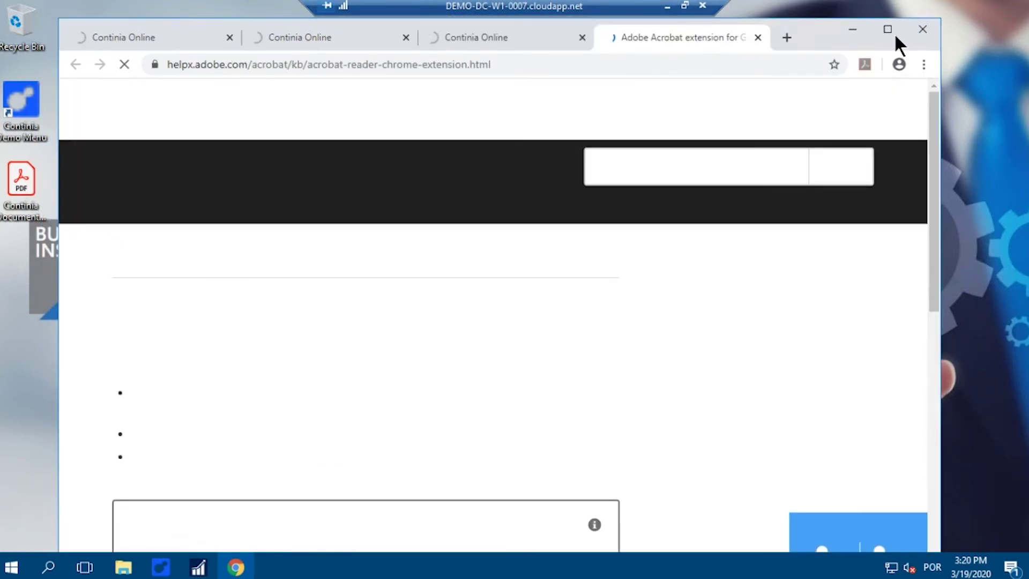
left_click(889, 28)
Step: Find the portal tab showing My Open Approvals, close the other two Continia Online tabs and maximize the window
left_click(276, 11)
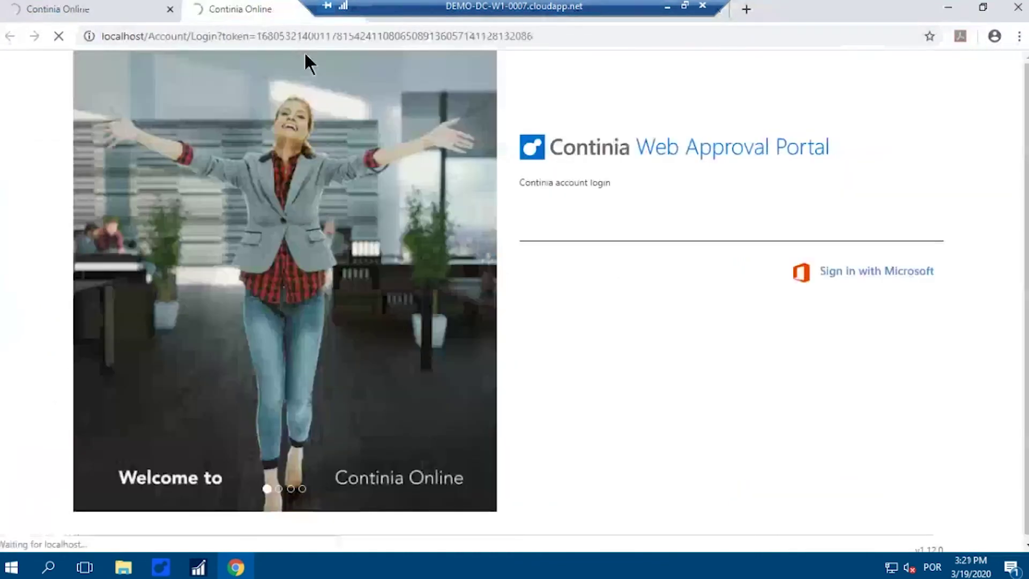
left_click(114, 13)
double_click(832, 21)
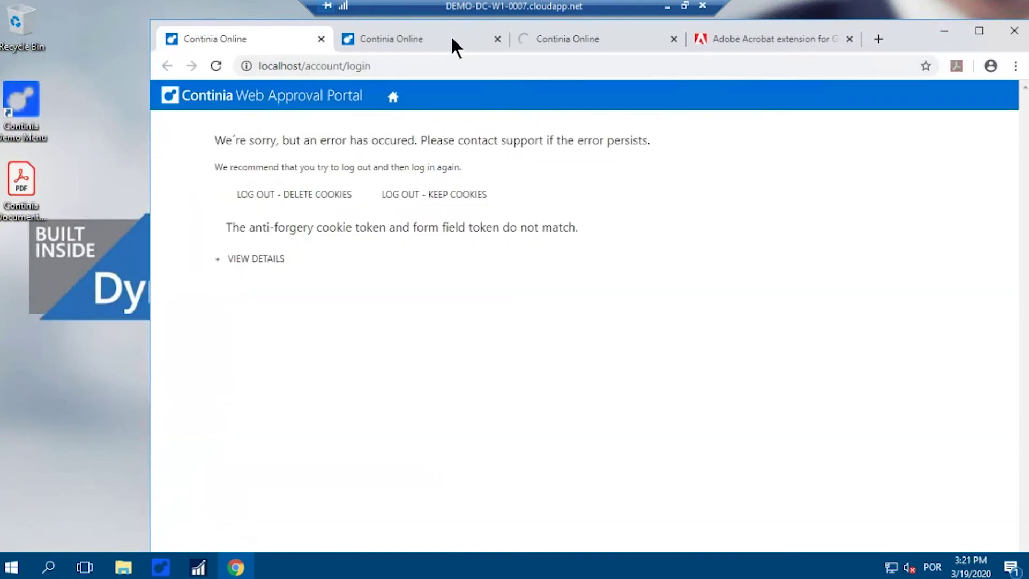
left_click(452, 38)
left_click(582, 38)
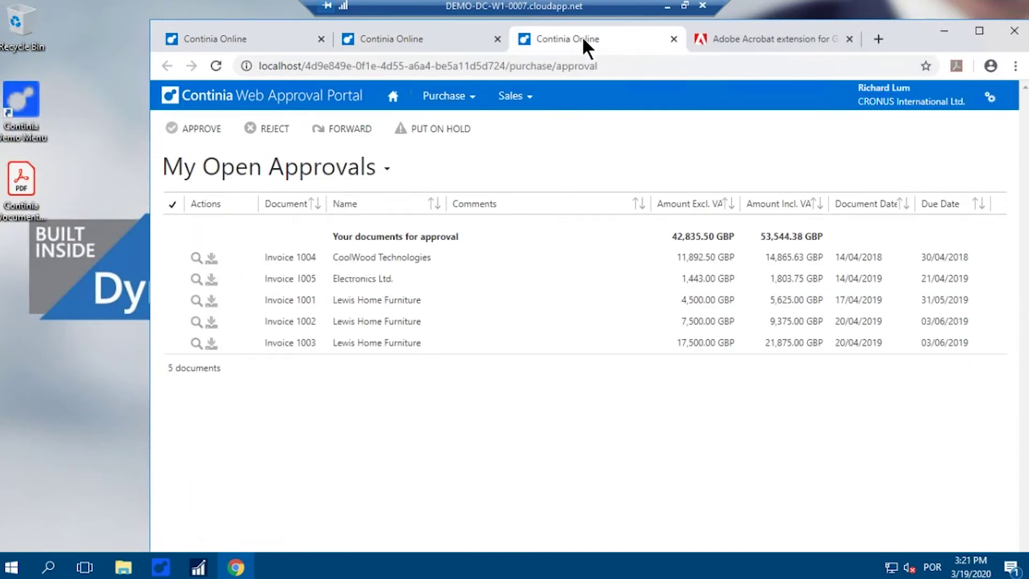
left_click(497, 38)
left_click(321, 35)
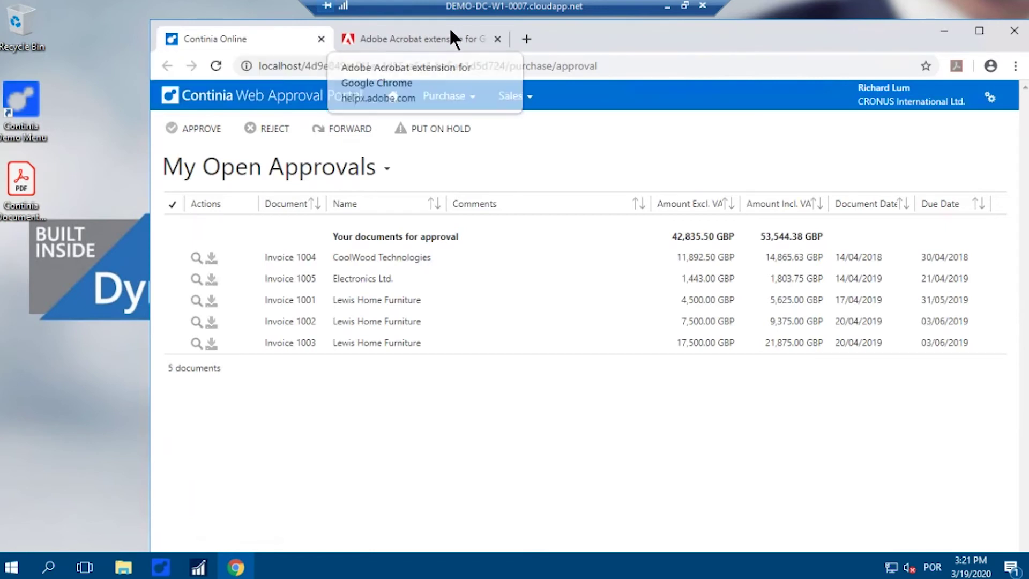
left_click(978, 30)
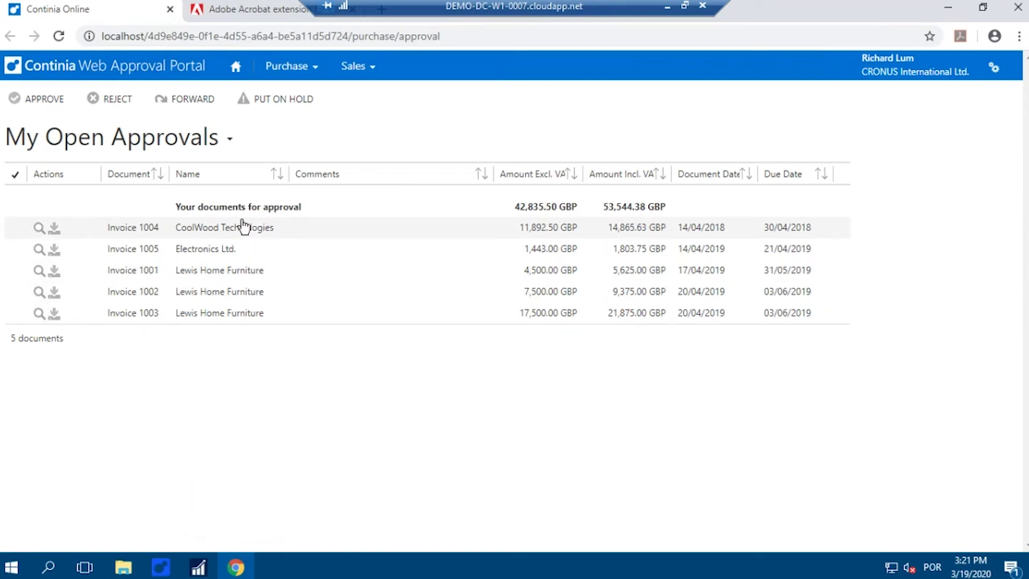
Step: Open CoolWood Technologies invoice 1004 and review its lines, quantities, prices and total amounts
left_click(279, 228)
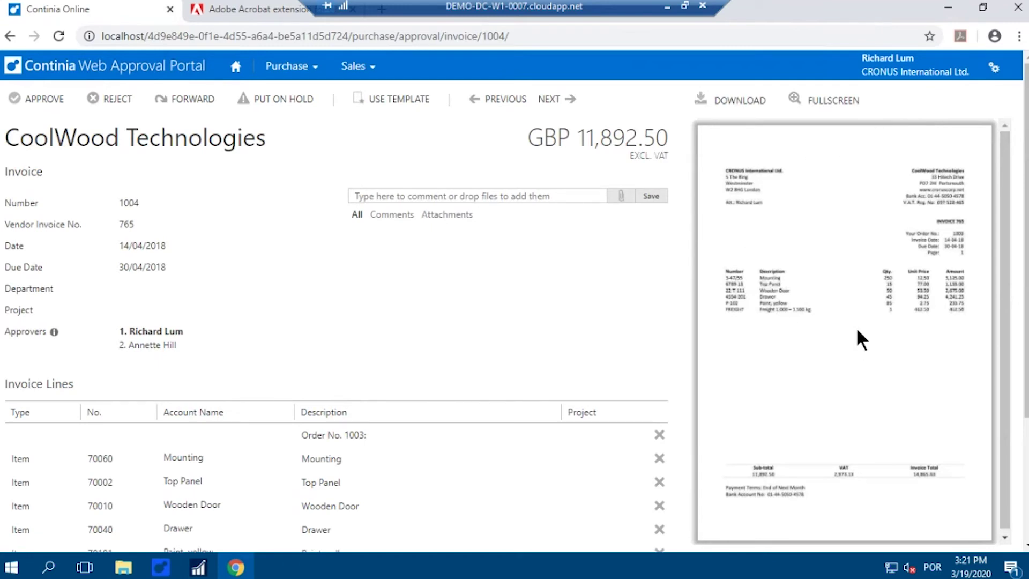
scroll(502, 268, "down", 3)
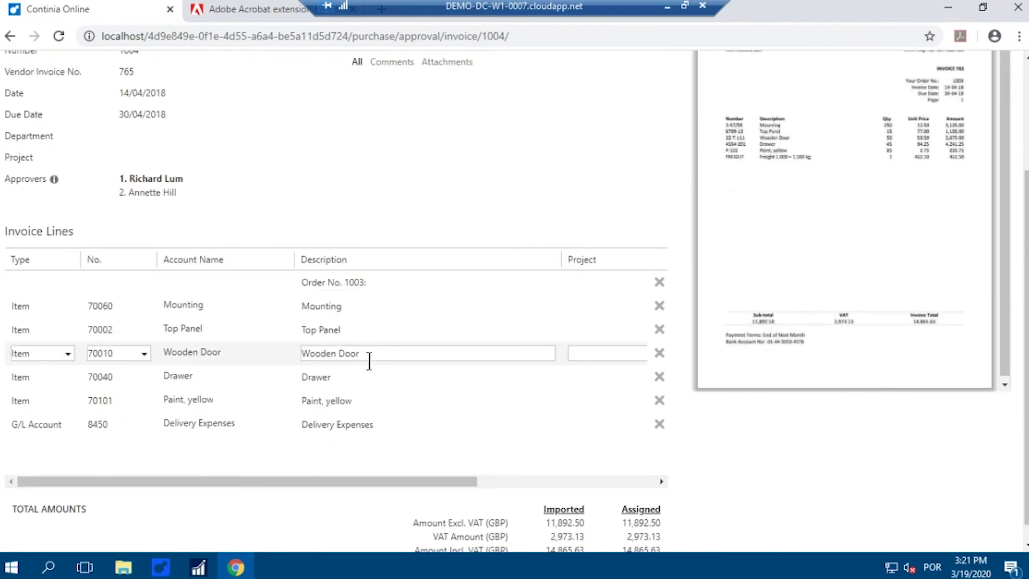
left_click_drag(355, 480, 553, 481)
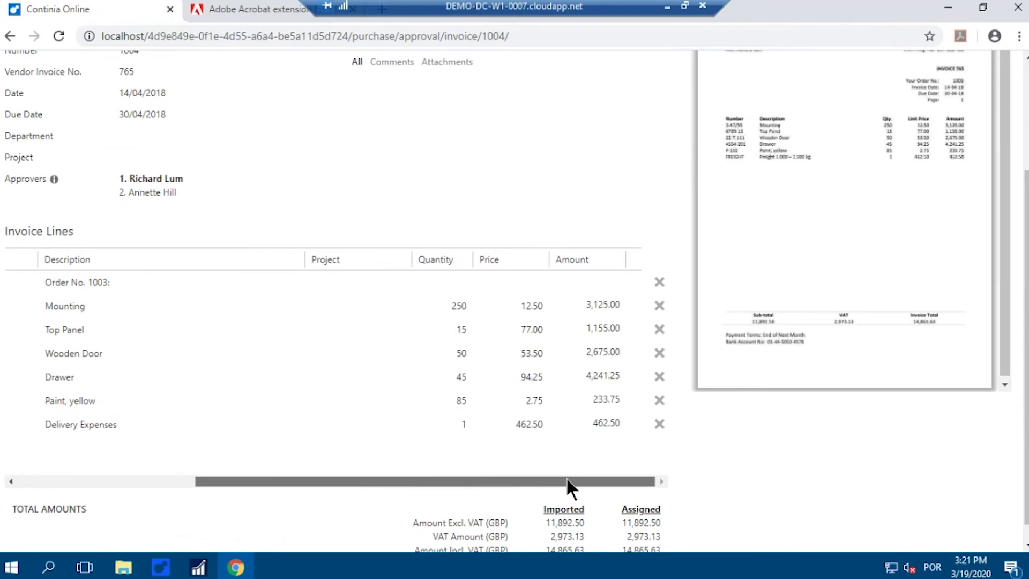
left_click_drag(483, 481, 271, 481)
scroll(616, 413, "down", 1)
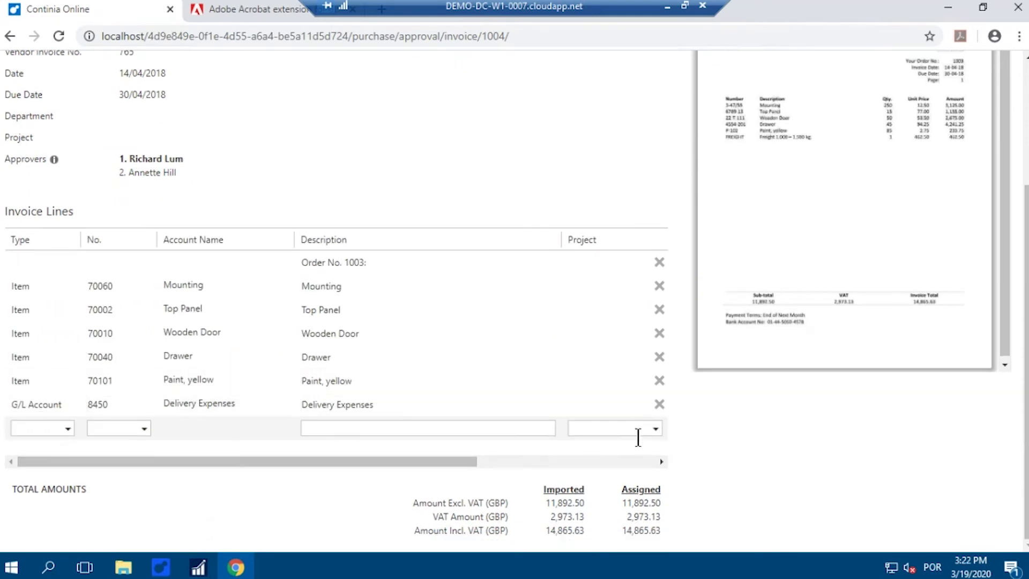
scroll(568, 322, "up", 3)
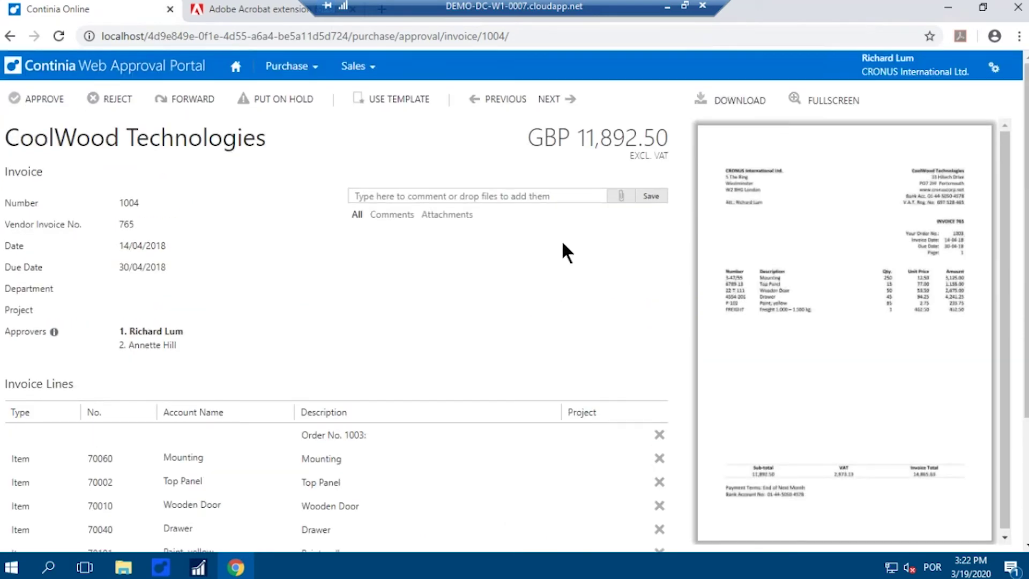
Step: Put invoice 1004 on hold with the reason "Awaiting external information" and the comment "Falta documento de validação."
left_click(276, 98)
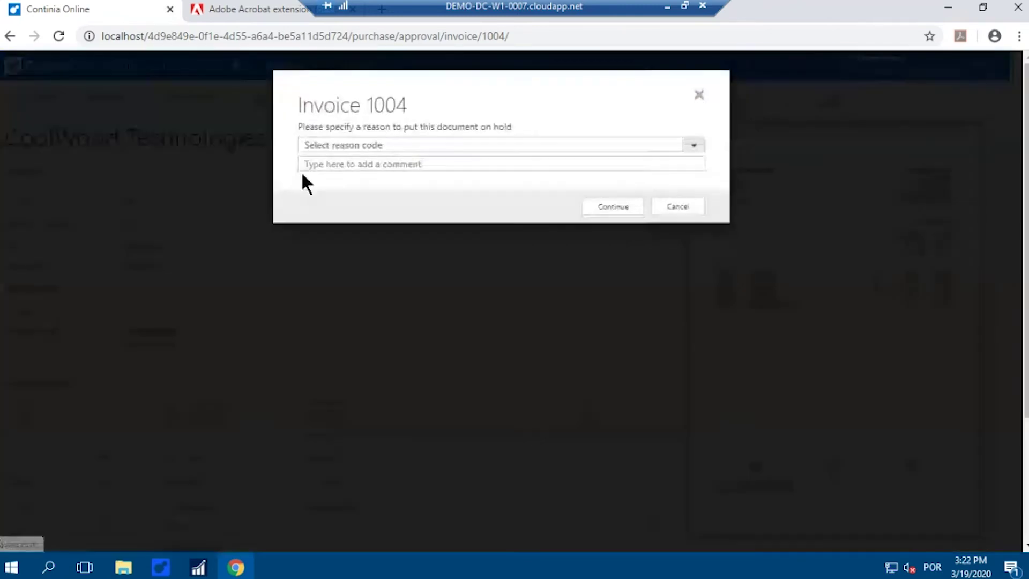
left_click(695, 149)
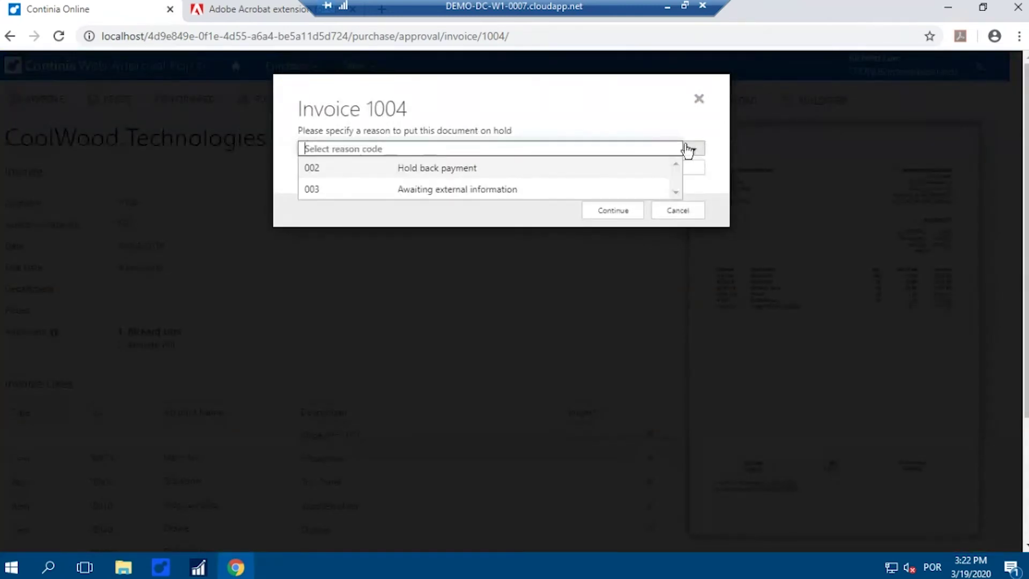
left_click(467, 191)
left_click(433, 170)
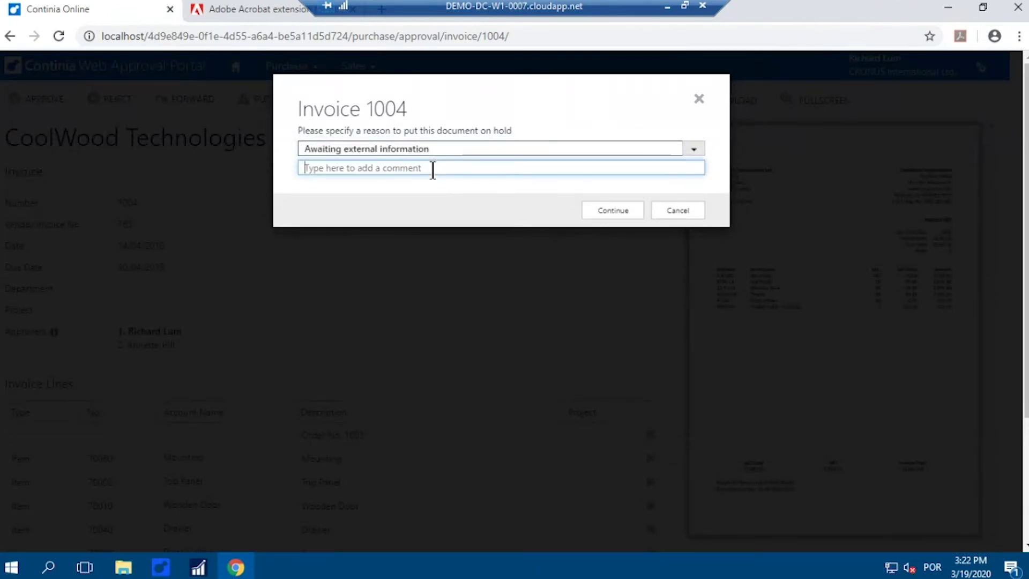
type("Falta do")
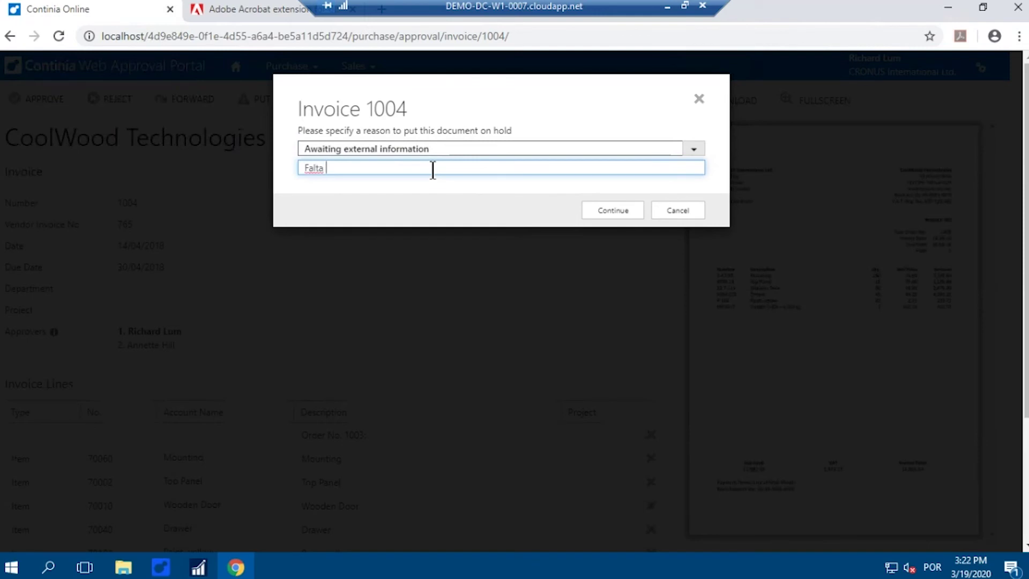
type("cumento de validação")
left_click(620, 209)
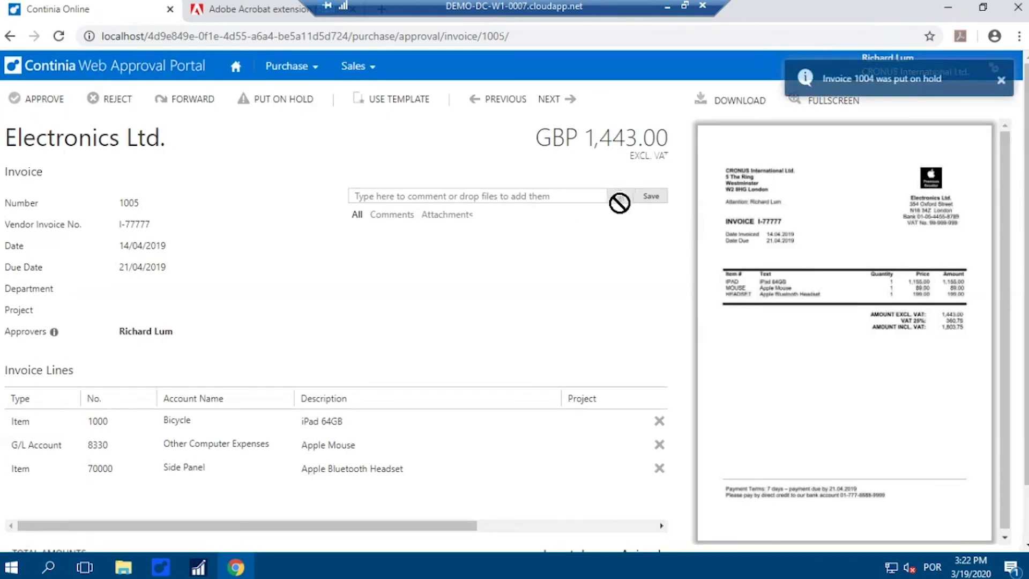
Step: Return to the purchase approvals list and check the hold marker and comment on the CoolWood Technologies invoice
left_click(320, 67)
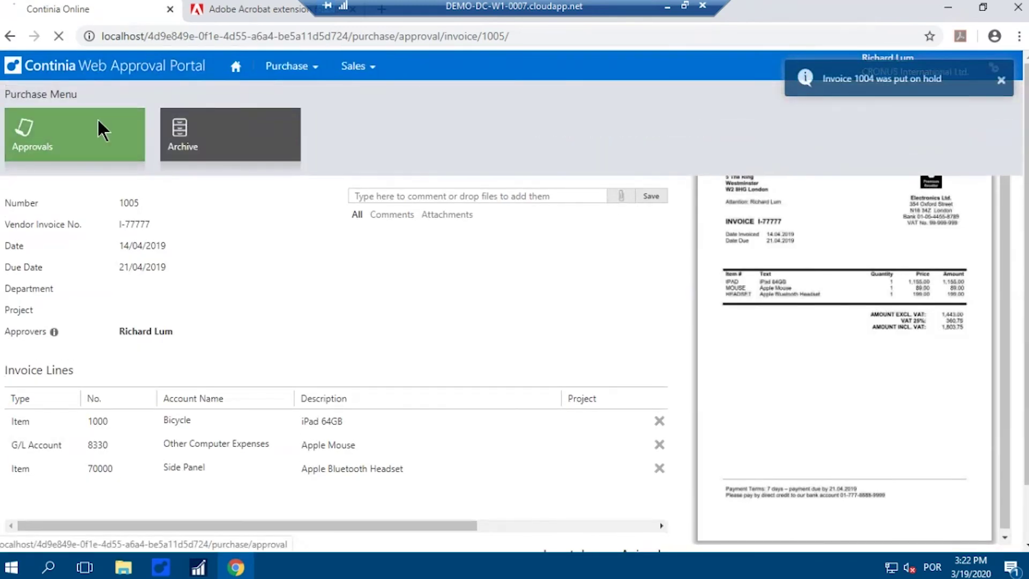
left_click(99, 124)
mouse_move(84, 230)
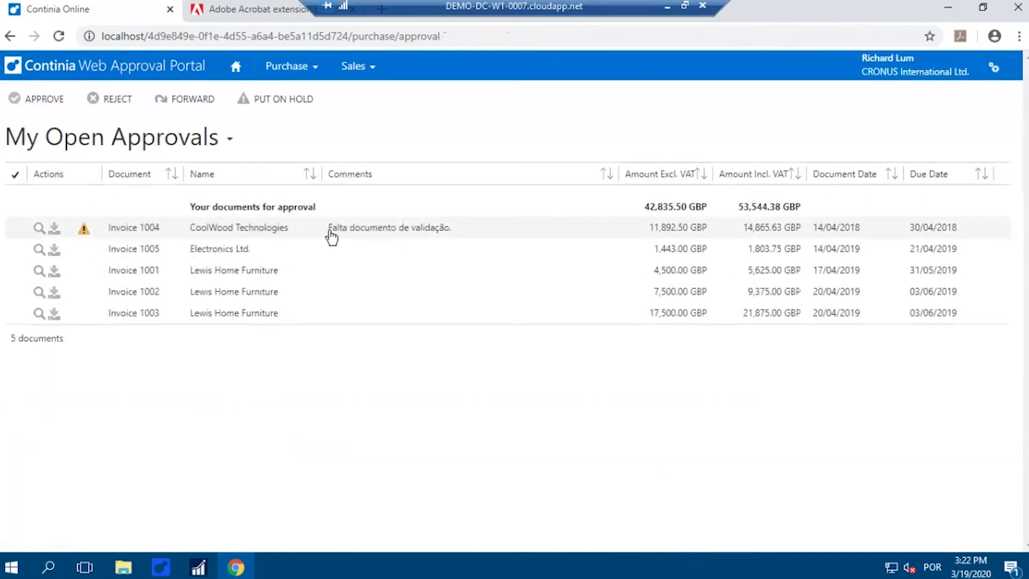
Step: Open Electronics Ltd. invoice 1005 and assign project MERCEDES to the iPad line, TOYOTA to the Apple Mouse line and VW to the headset line
left_click(359, 256)
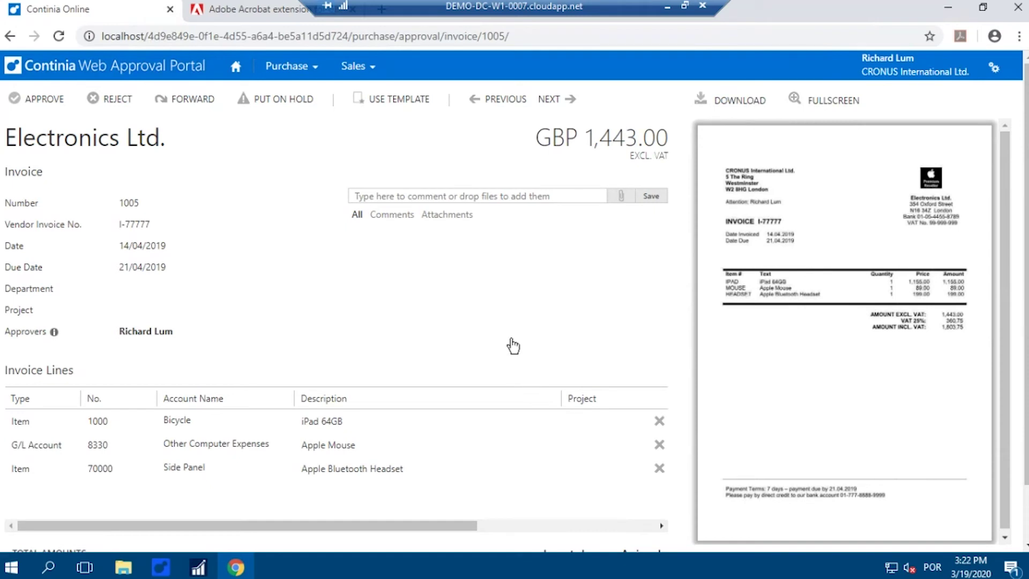
left_click(513, 442)
left_click_drag(318, 522, 419, 523)
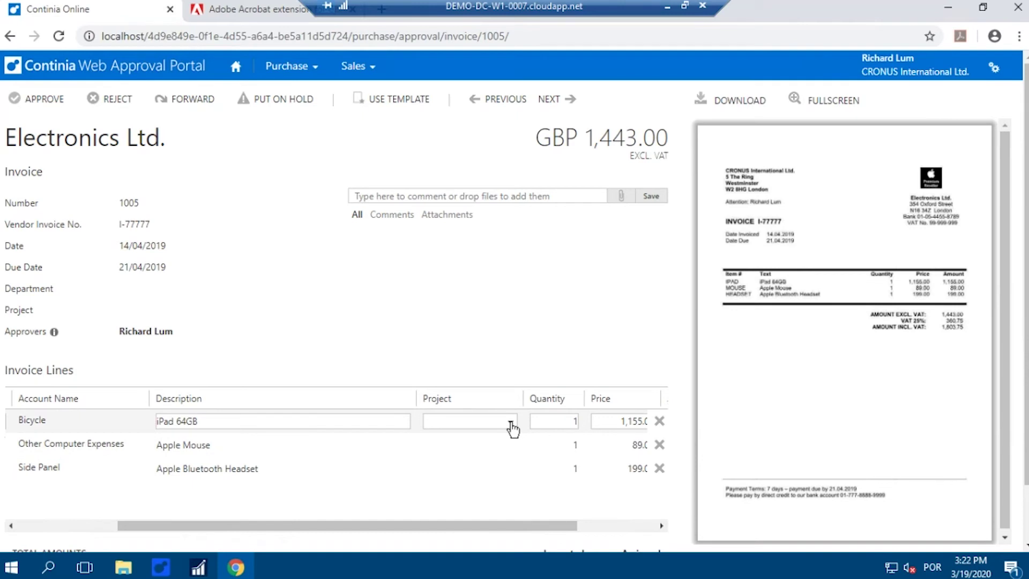
left_click(511, 424)
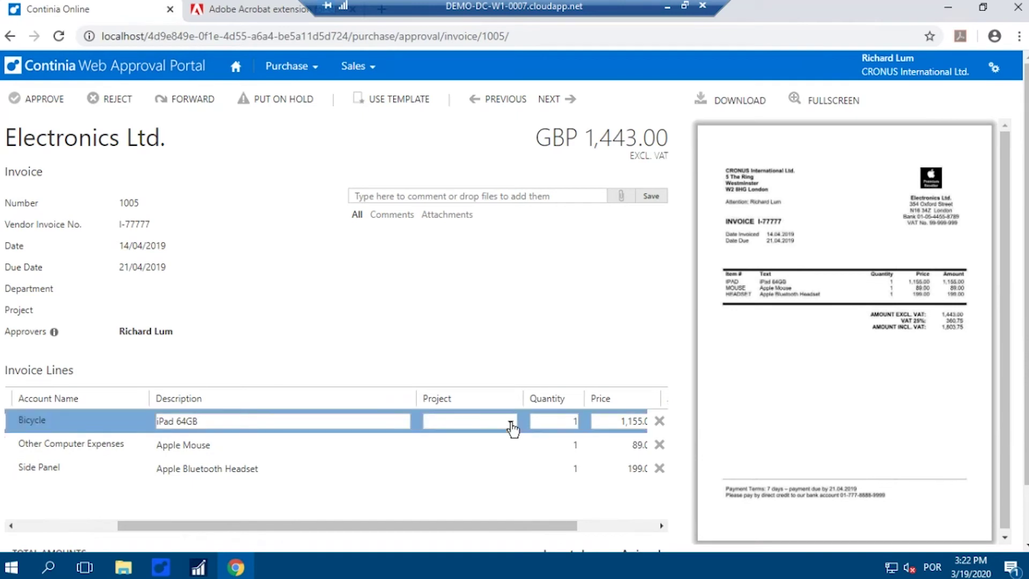
left_click(474, 441)
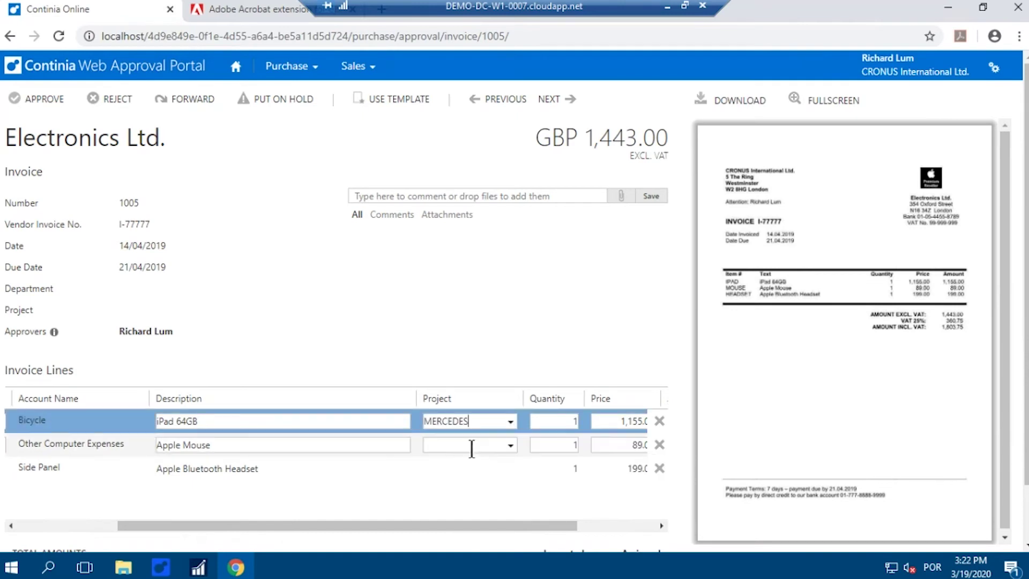
left_click(512, 446)
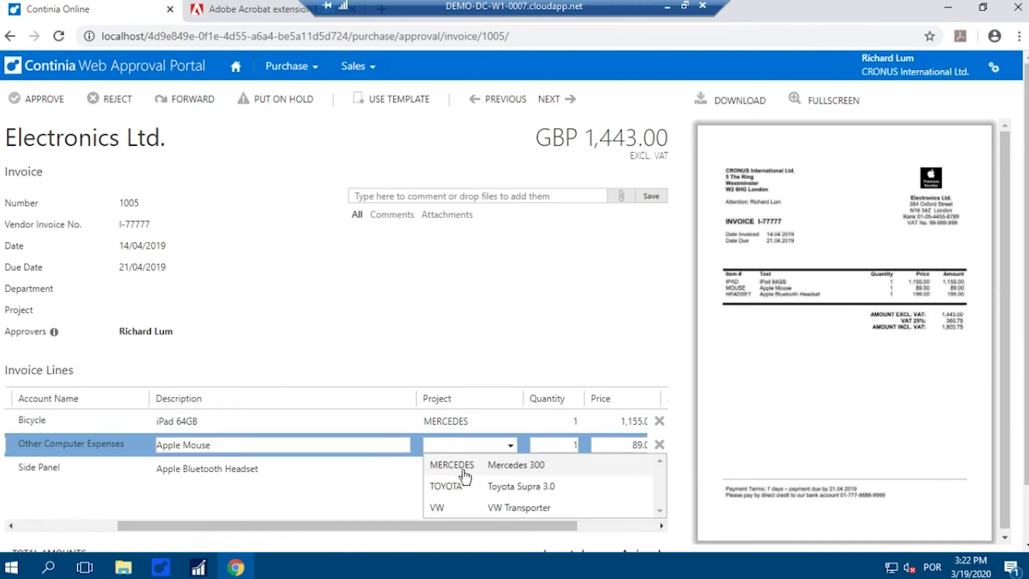
left_click(457, 488)
left_click(509, 470)
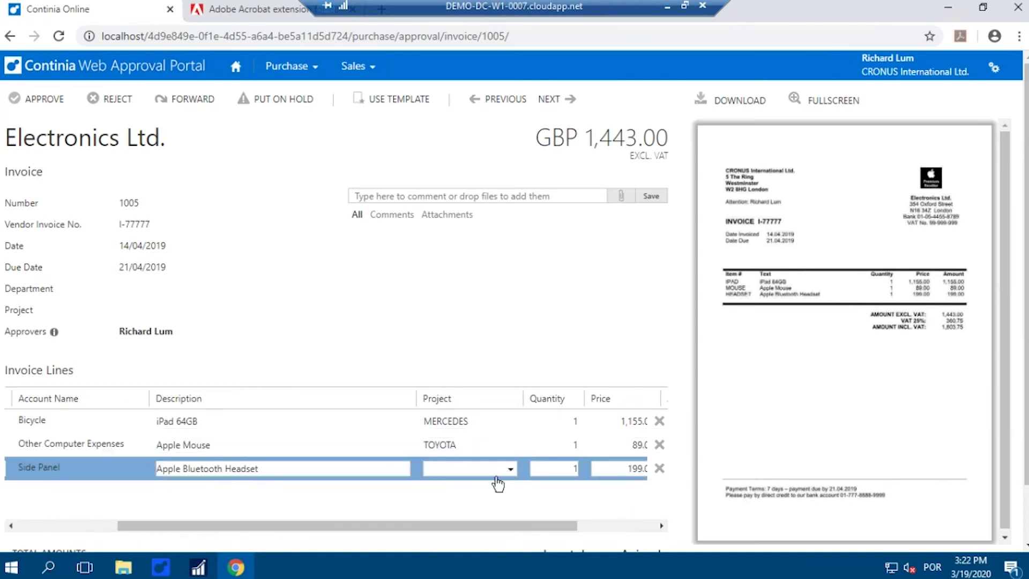
left_click(441, 530)
left_click_drag(460, 525, 309, 525)
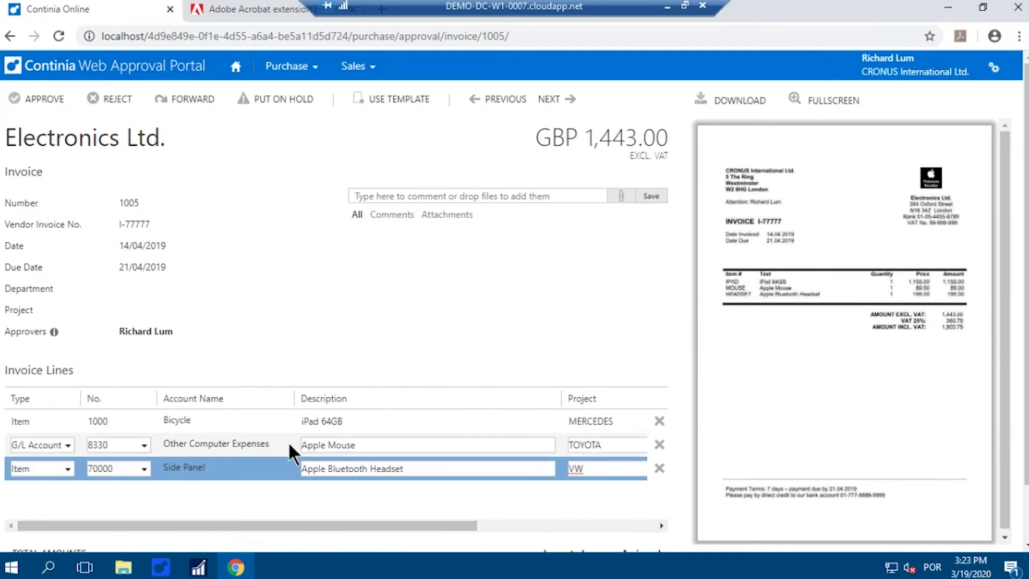
left_click(127, 573)
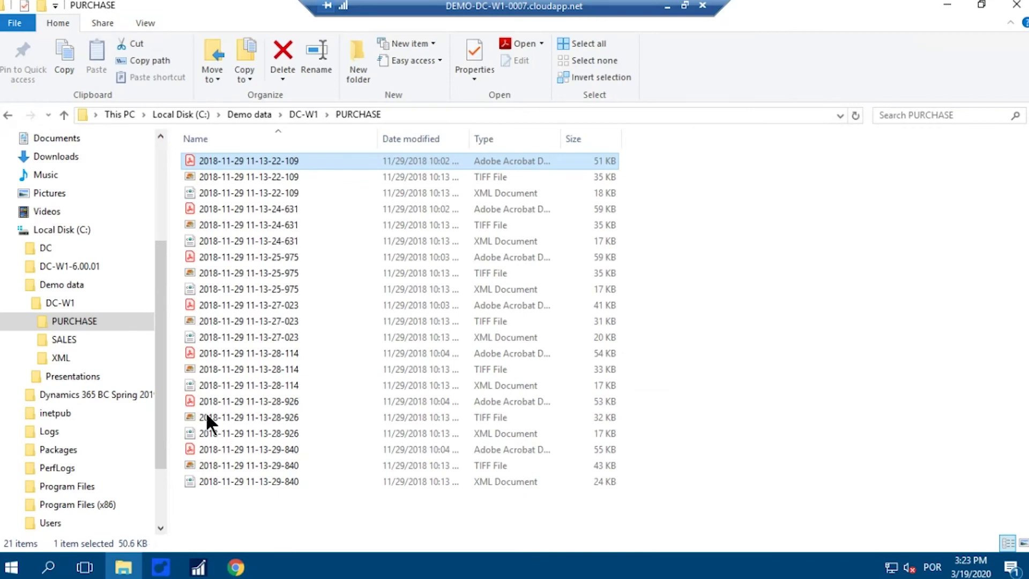
key("super+Down")
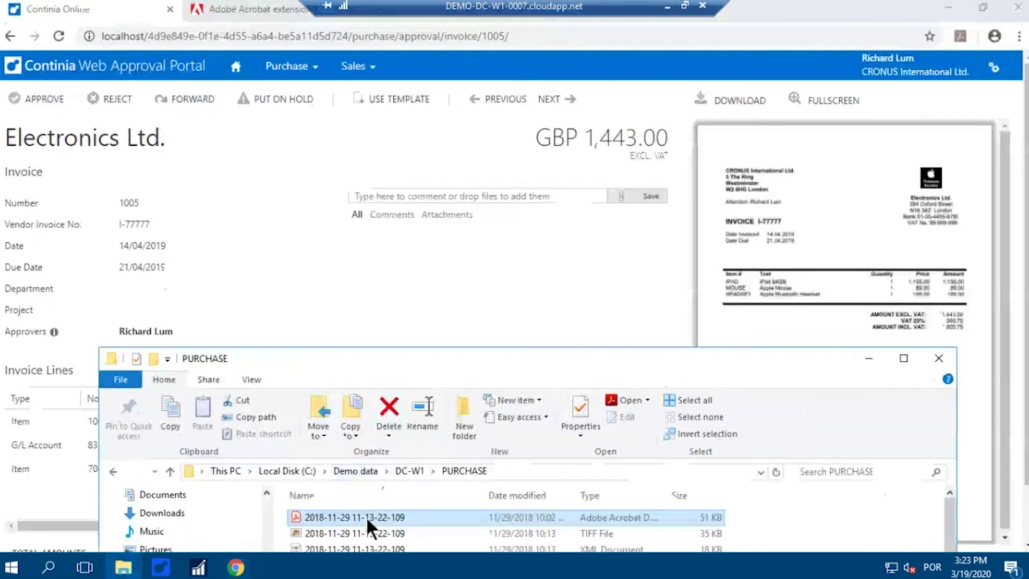
left_click_drag(365, 516, 466, 278)
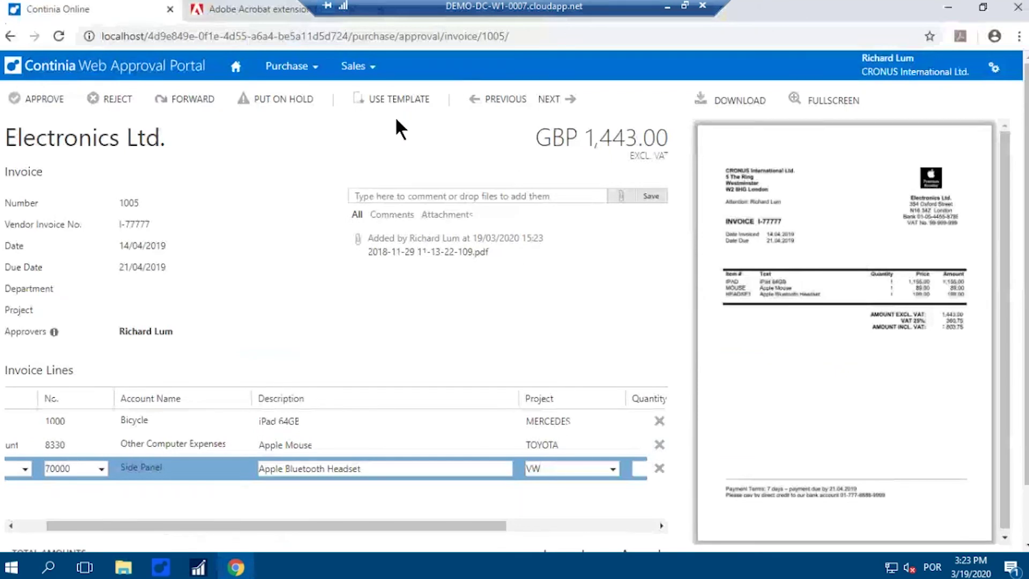
Step: Approve invoice 1005 and return to the list of open purchase approvals
left_click(46, 100)
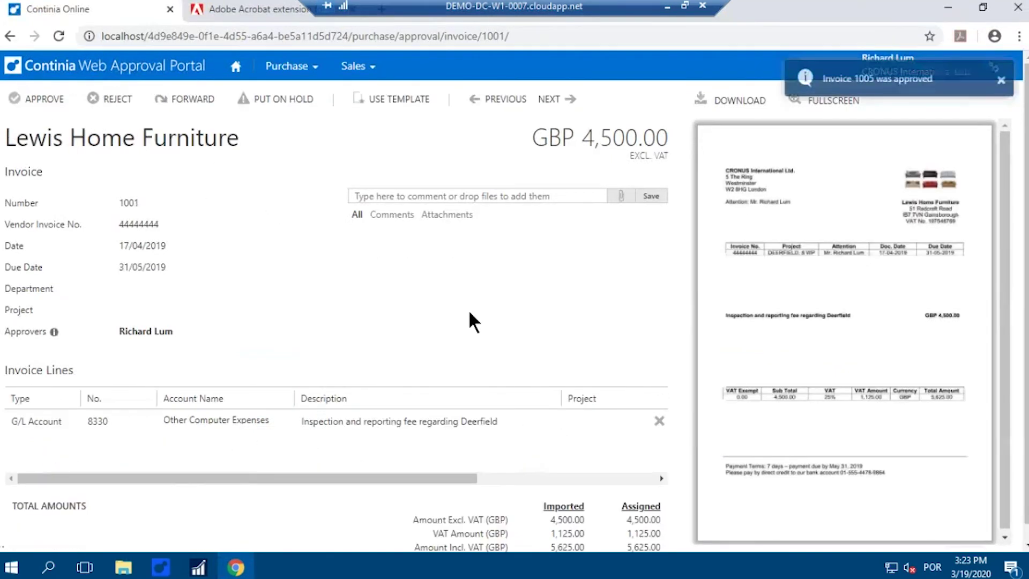
left_click(316, 70)
left_click(73, 141)
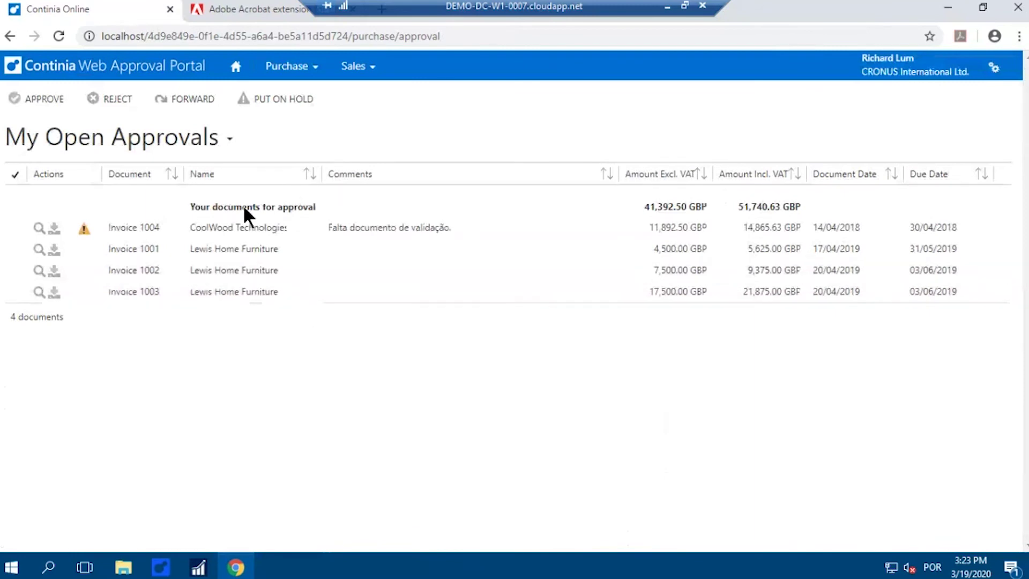
Step: Look through the purchase archive's search criteria and document types, and return to the open approvals list
left_click(317, 75)
left_click(255, 127)
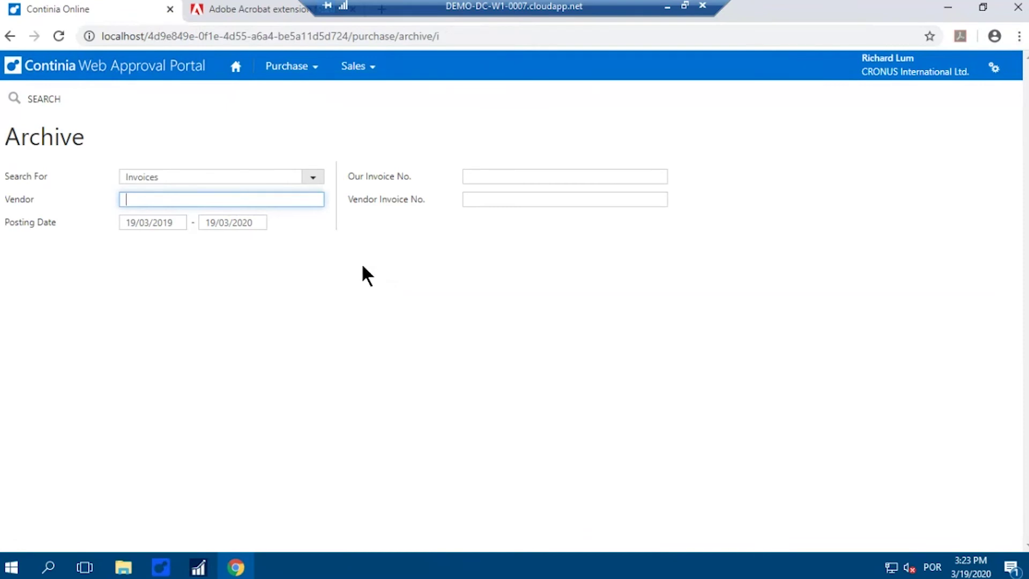
left_click(314, 178)
left_click(346, 208)
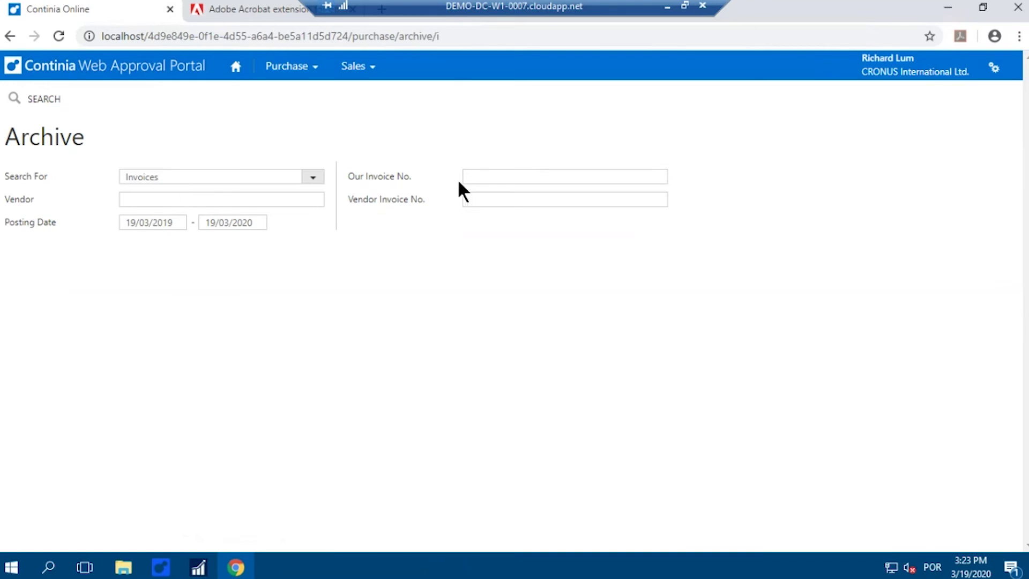
left_click(316, 70)
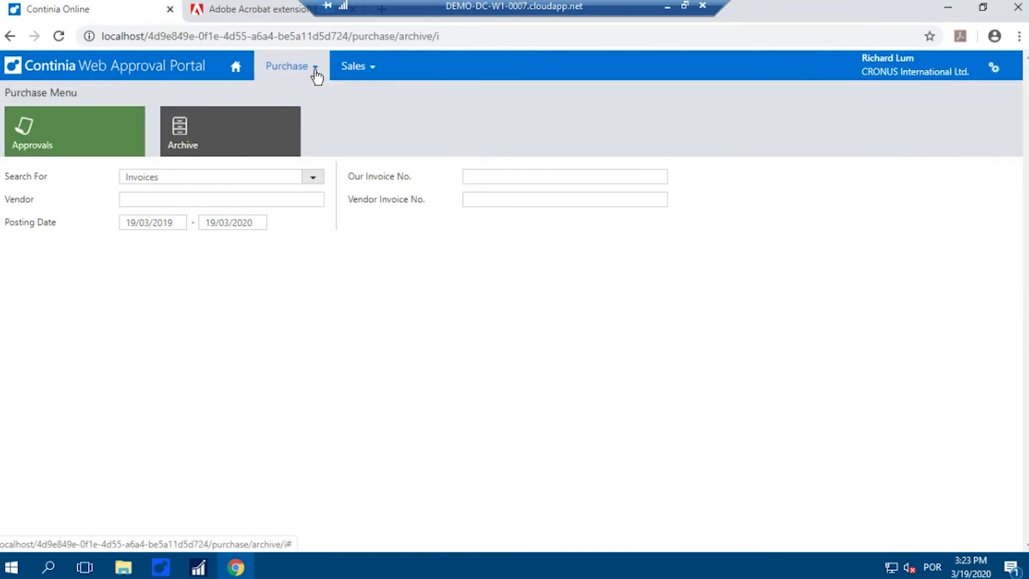
left_click(110, 150)
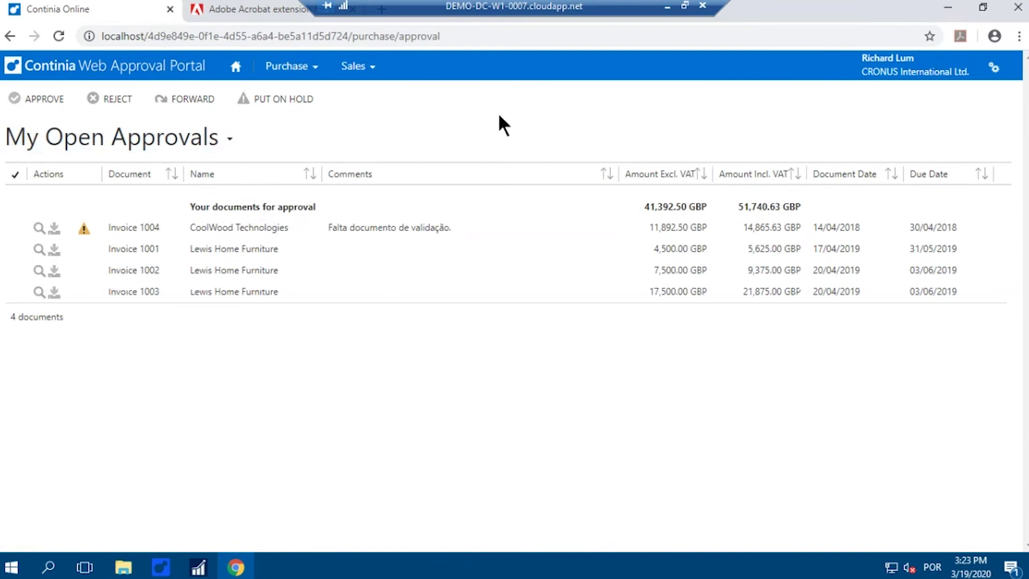